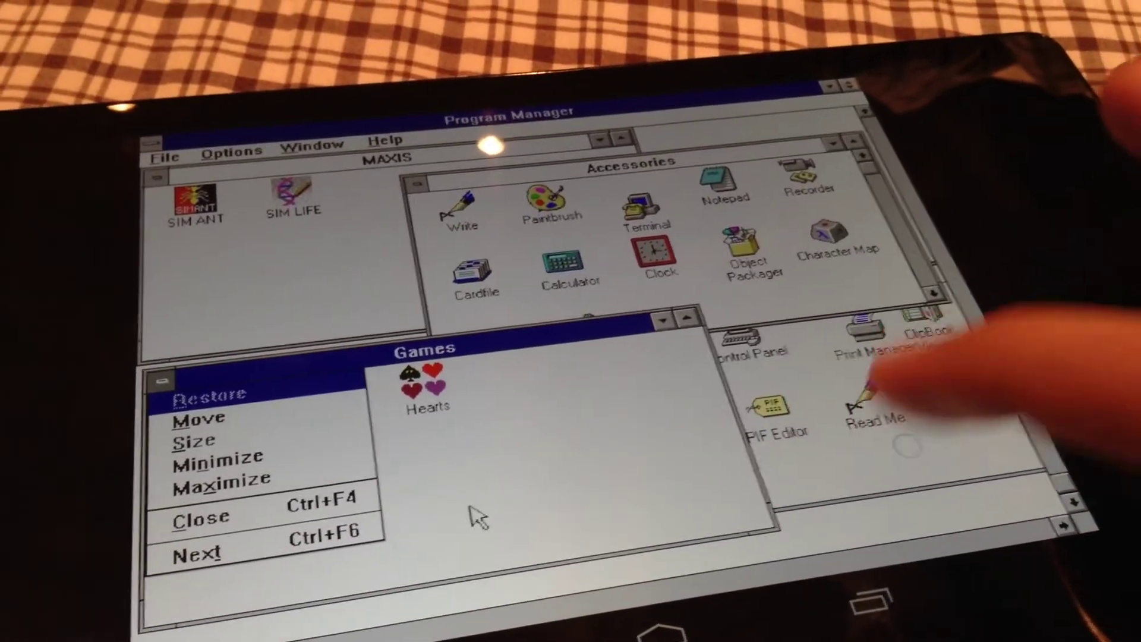
Step: Dismiss the Games group's control menu so Program Manager's groups are visible
left_click(401, 479)
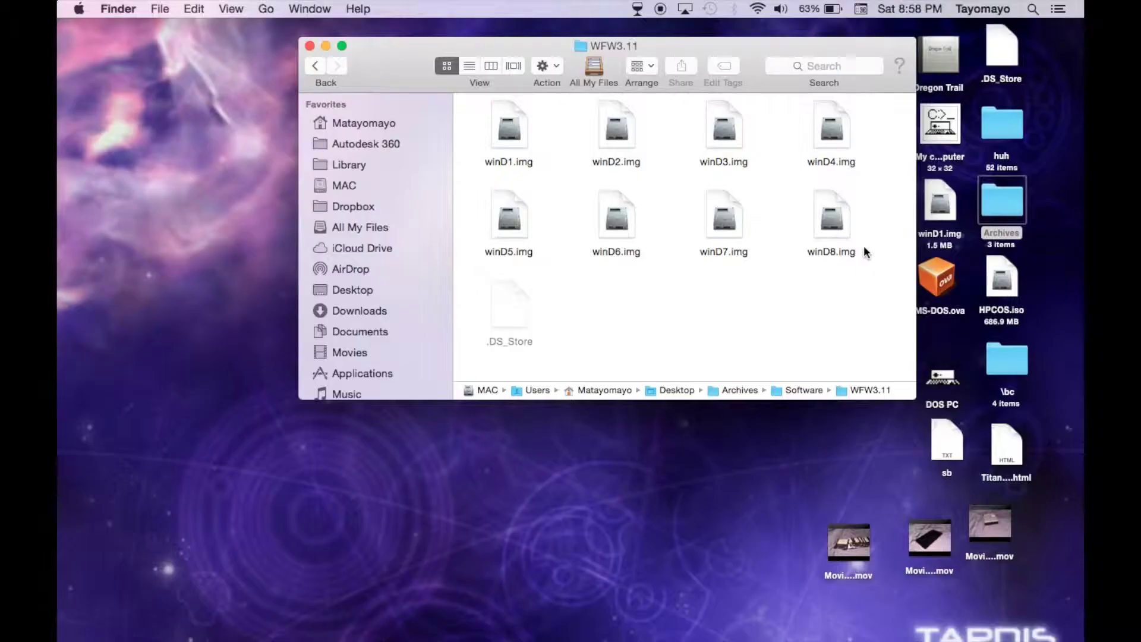
left_click_drag(871, 234, 477, 95)
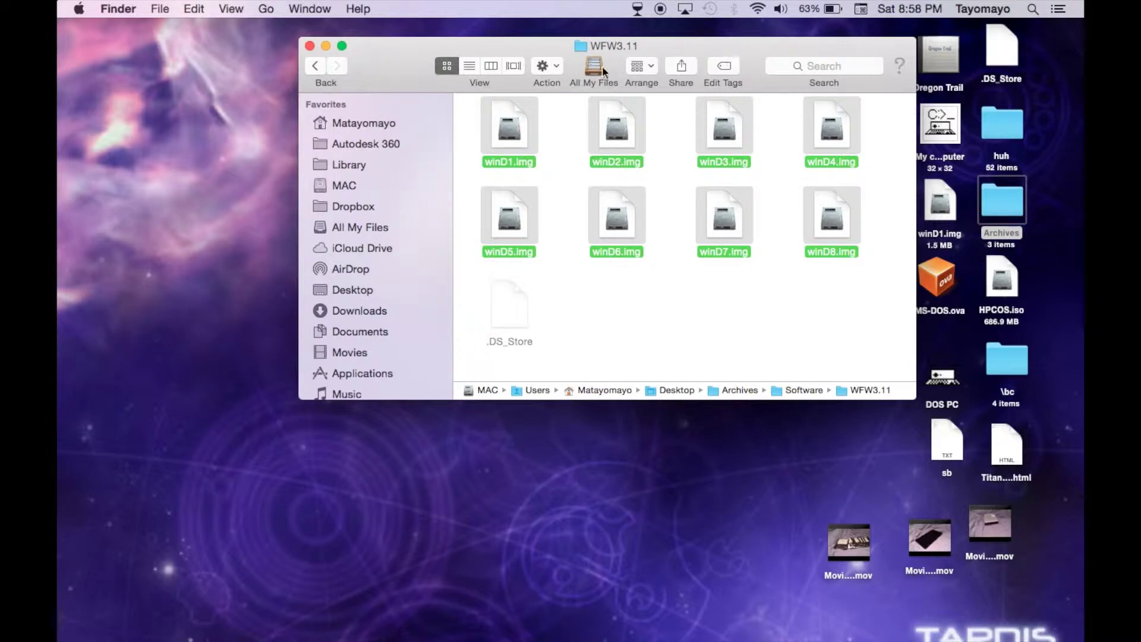
left_click(465, 95)
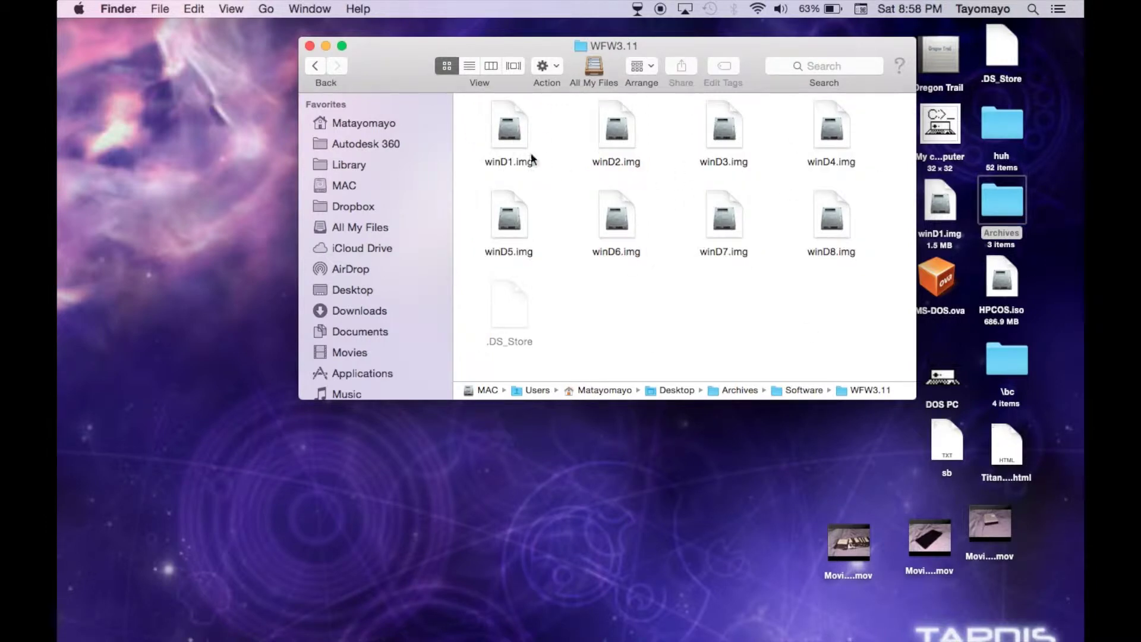
left_click_drag(883, 216, 461, 116)
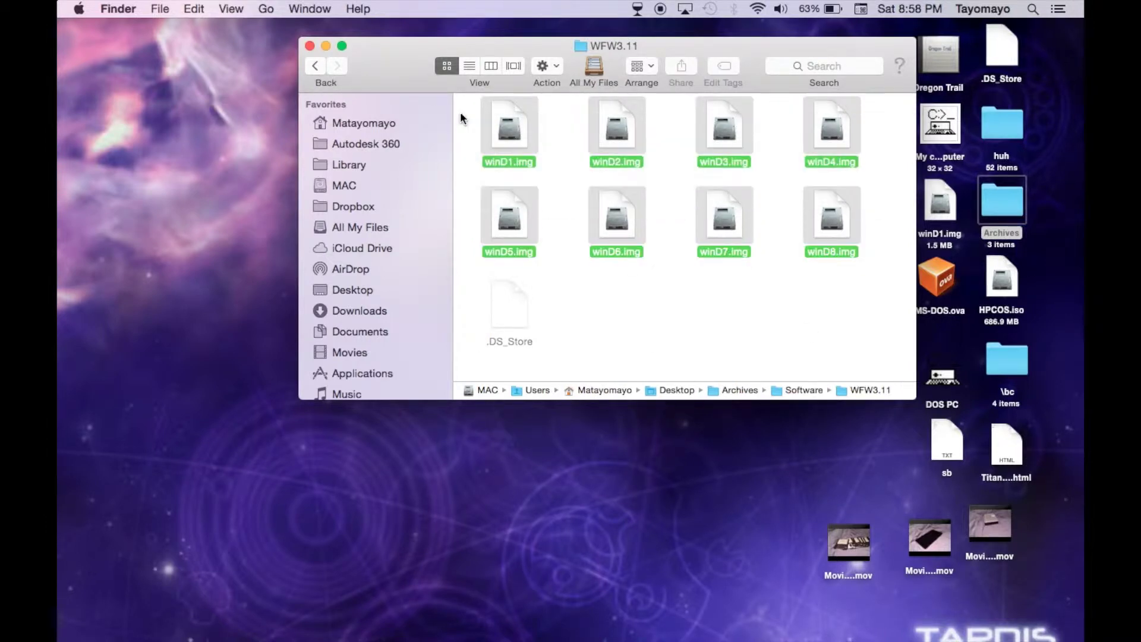
left_click(462, 110)
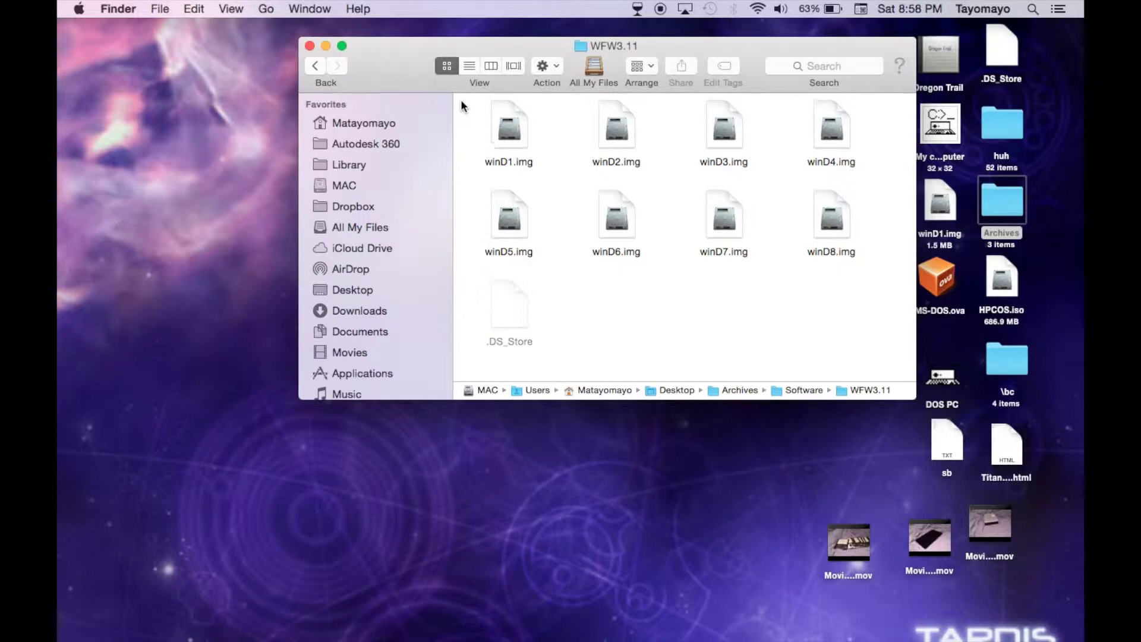
left_click(509, 133)
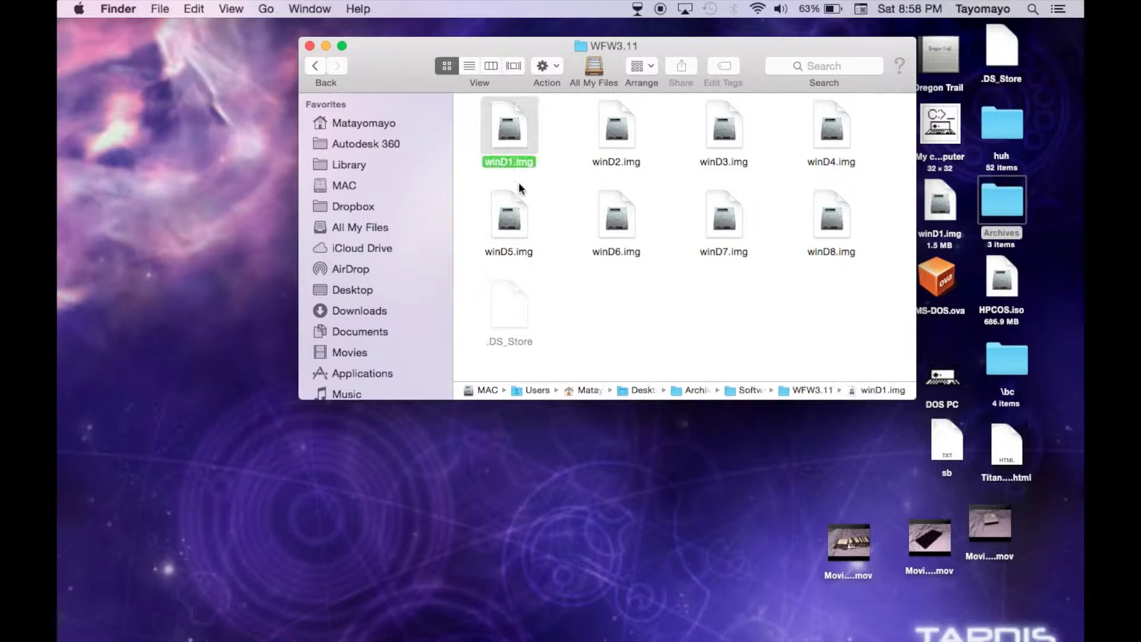
left_click(899, 212)
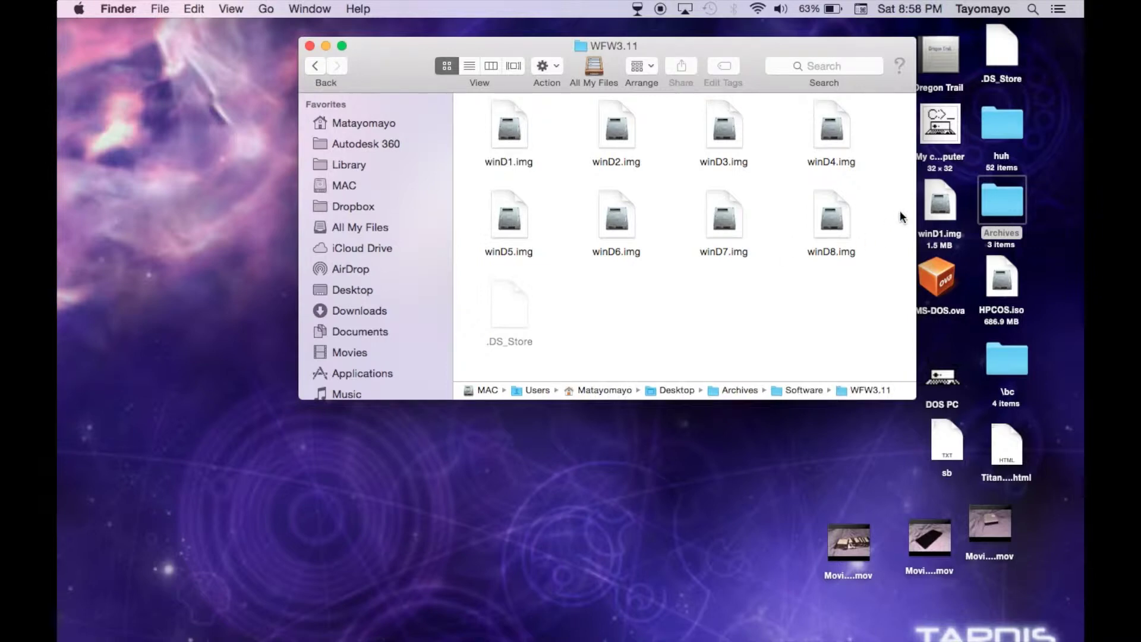
Step: Move the WFWZIP folder to the top of the desktop and open it
left_click_drag(384, 74, 337, 264)
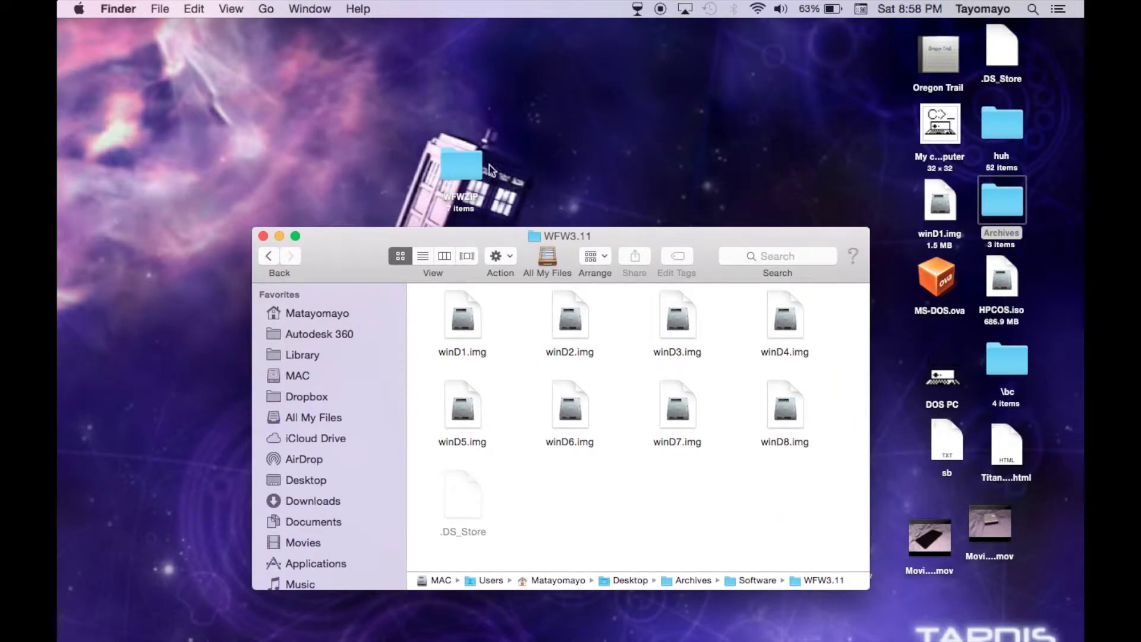
left_click_drag(469, 154, 719, 83)
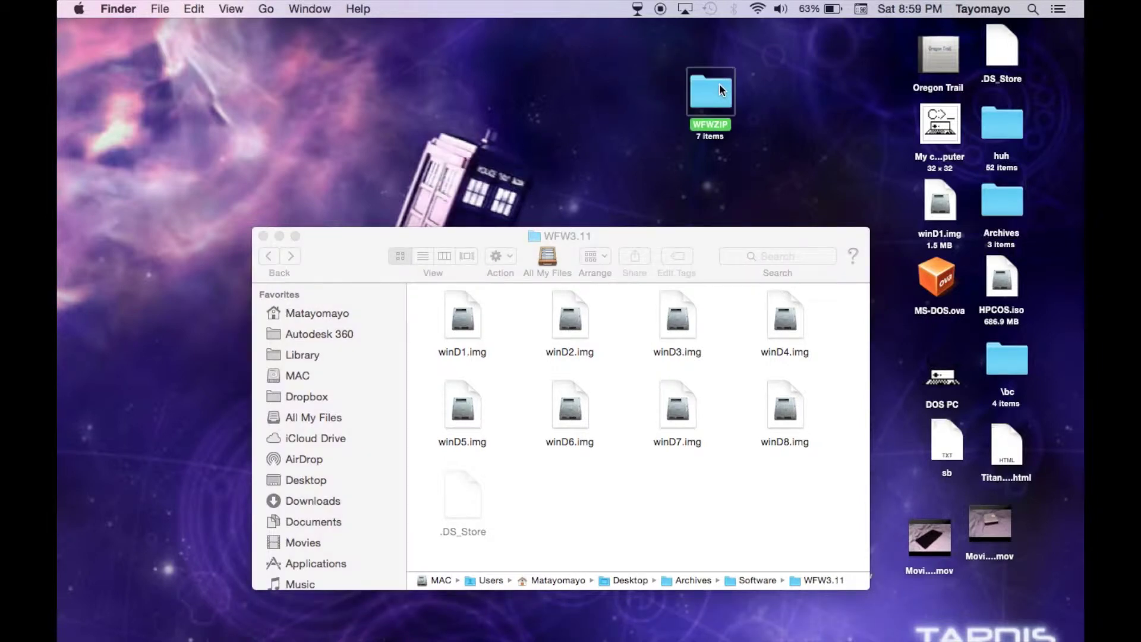
double_click(719, 83)
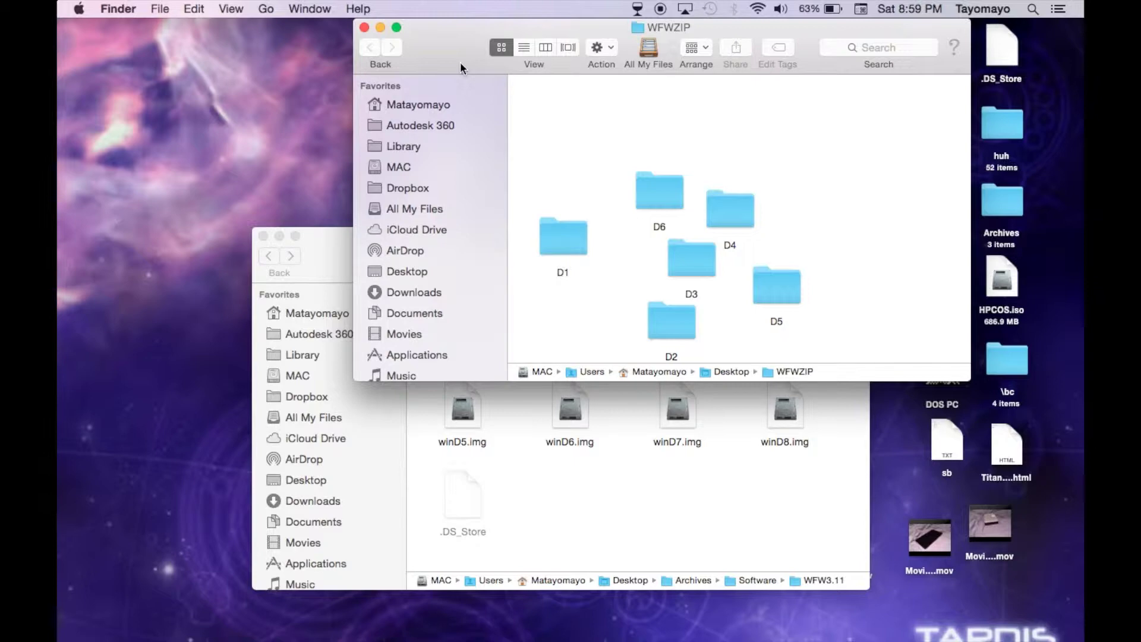
Step: Arrange the D1–D6 folders in the WFWZIP window with Clean Up By Name
left_click(600, 535)
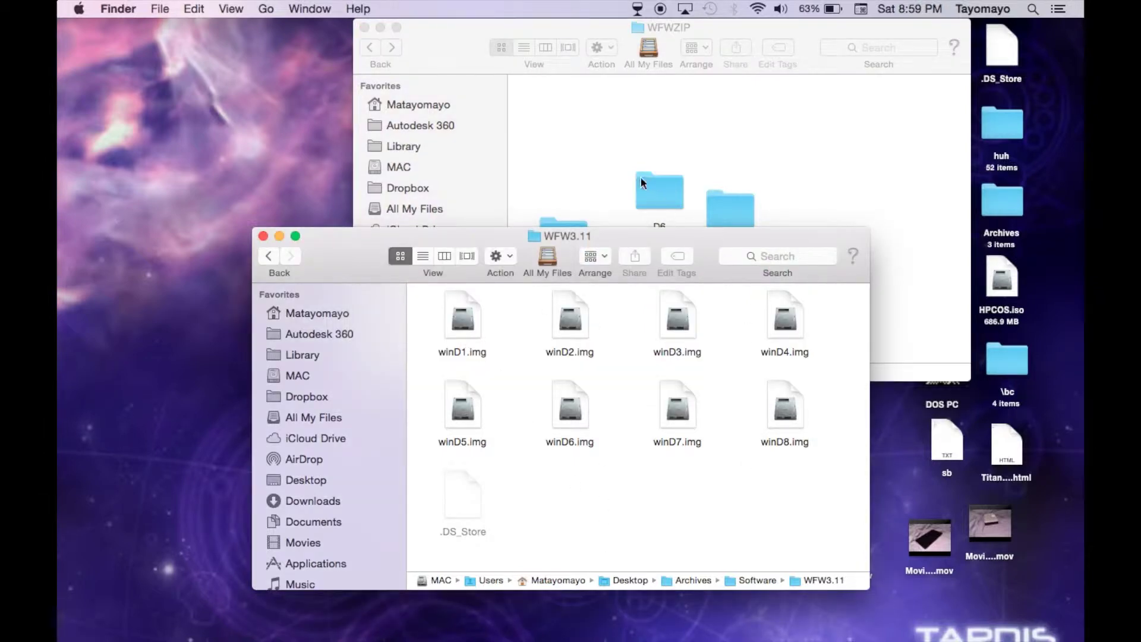
left_click(600, 158)
left_click_drag(562, 236, 572, 154)
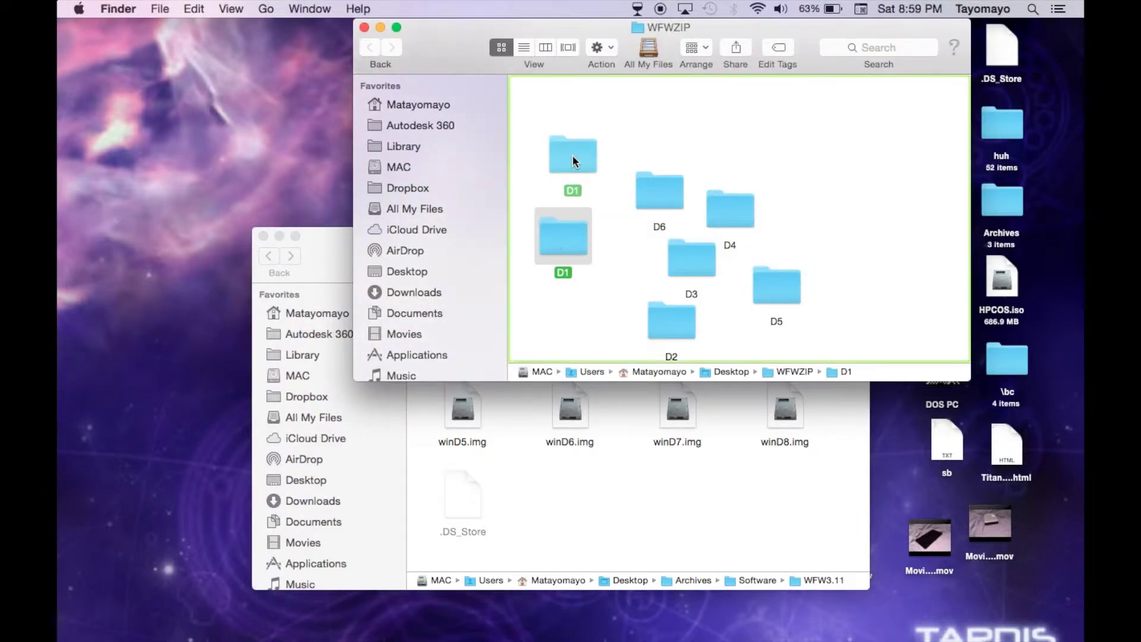
right_click(818, 135)
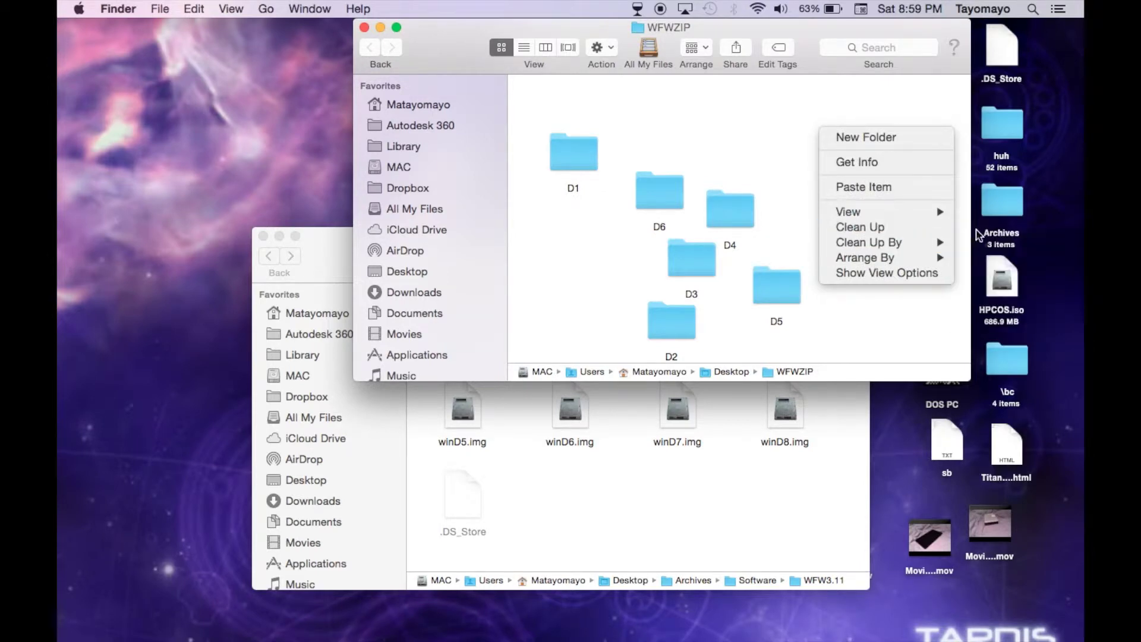
mouse_move(949, 248)
left_click(986, 243)
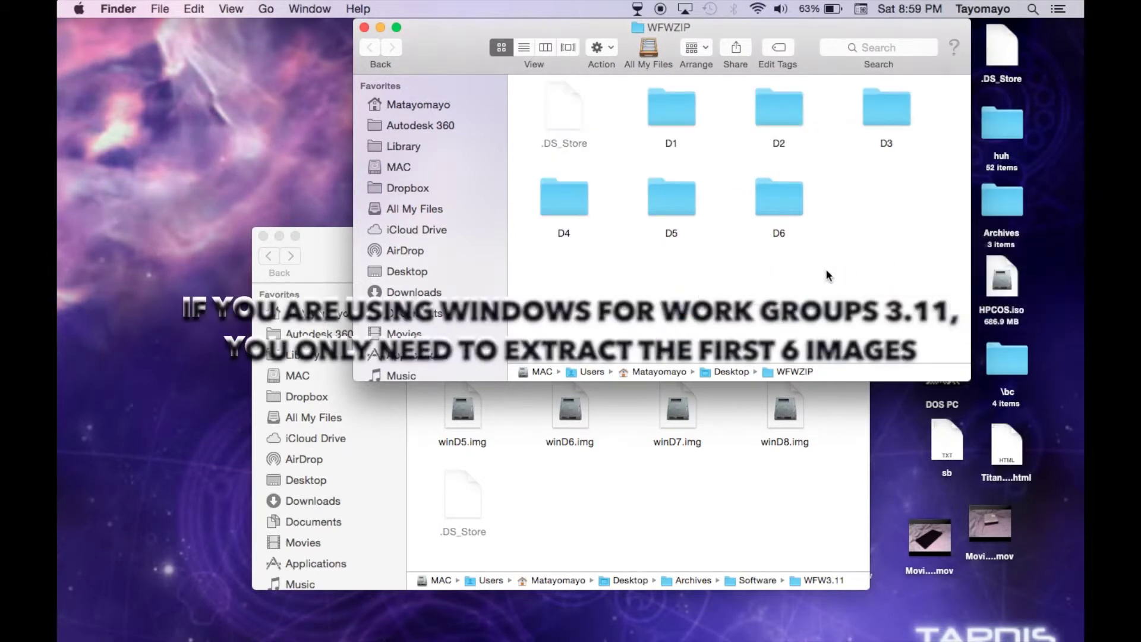
Step: Mount the winD2.img disk image, skipping past the busy winD1.img
left_click(654, 514)
scroll(316, 438, "down", 5)
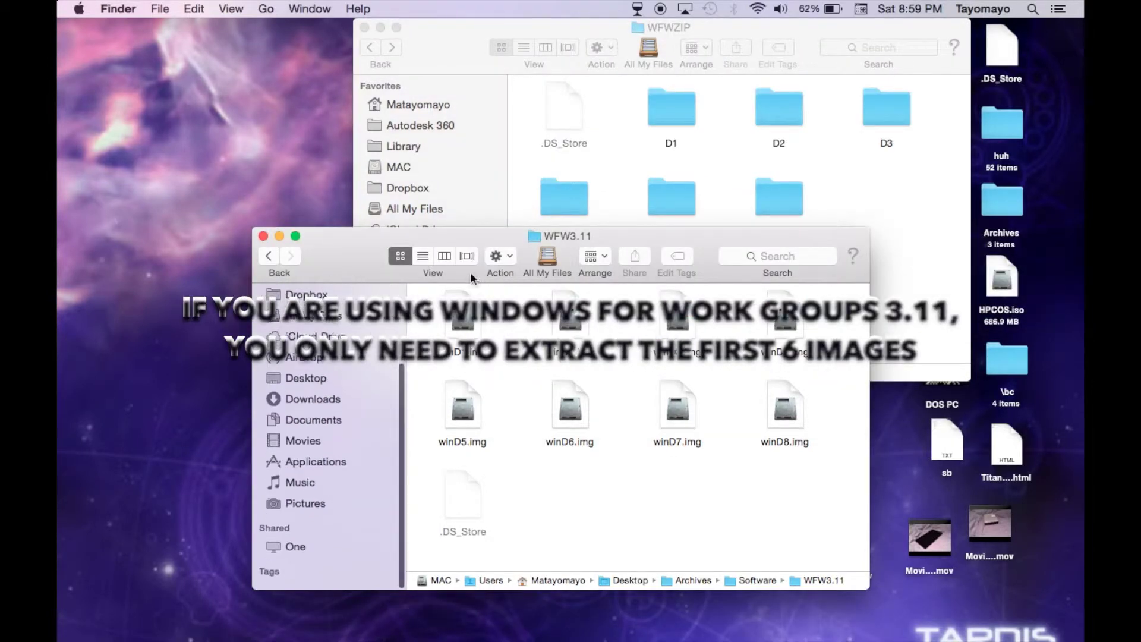
left_click(455, 321)
double_click(461, 323)
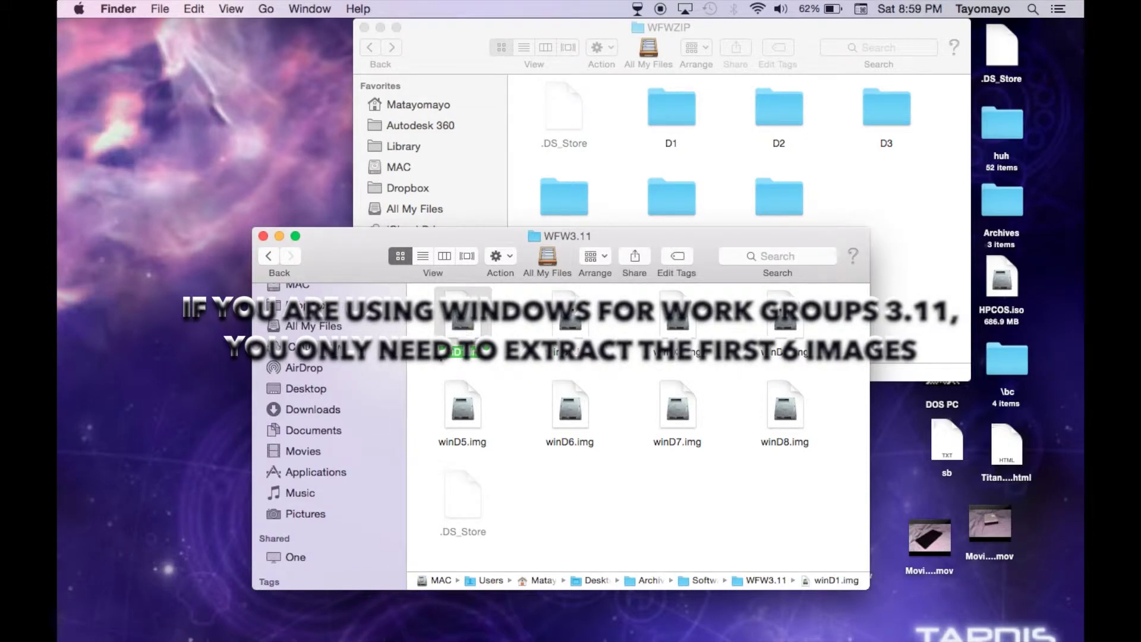
left_click(634, 347)
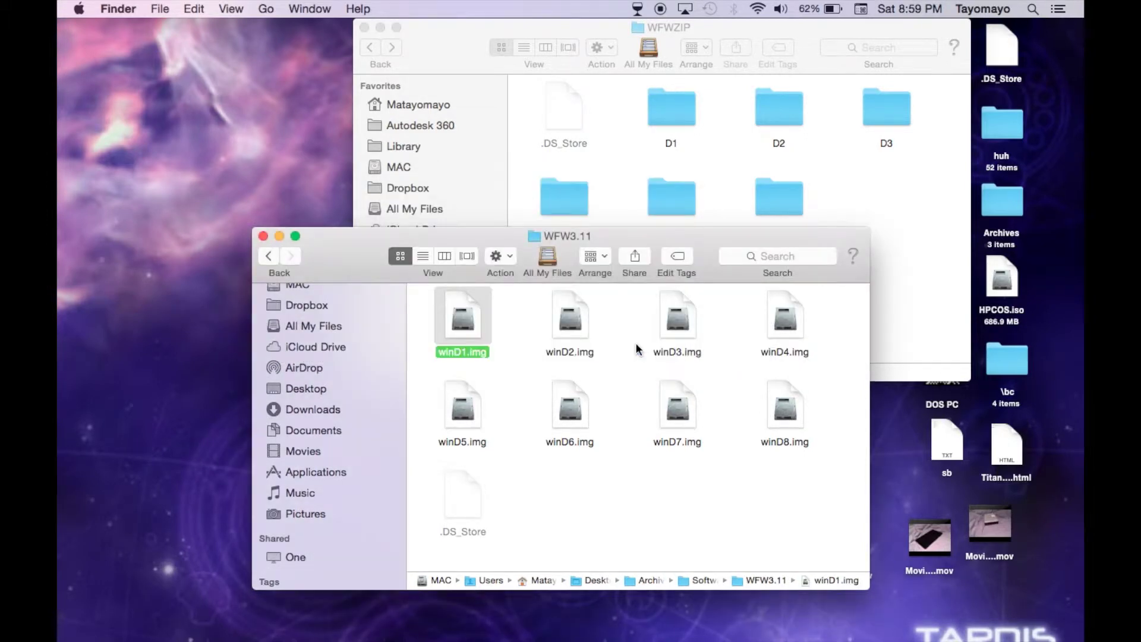
double_click(580, 309)
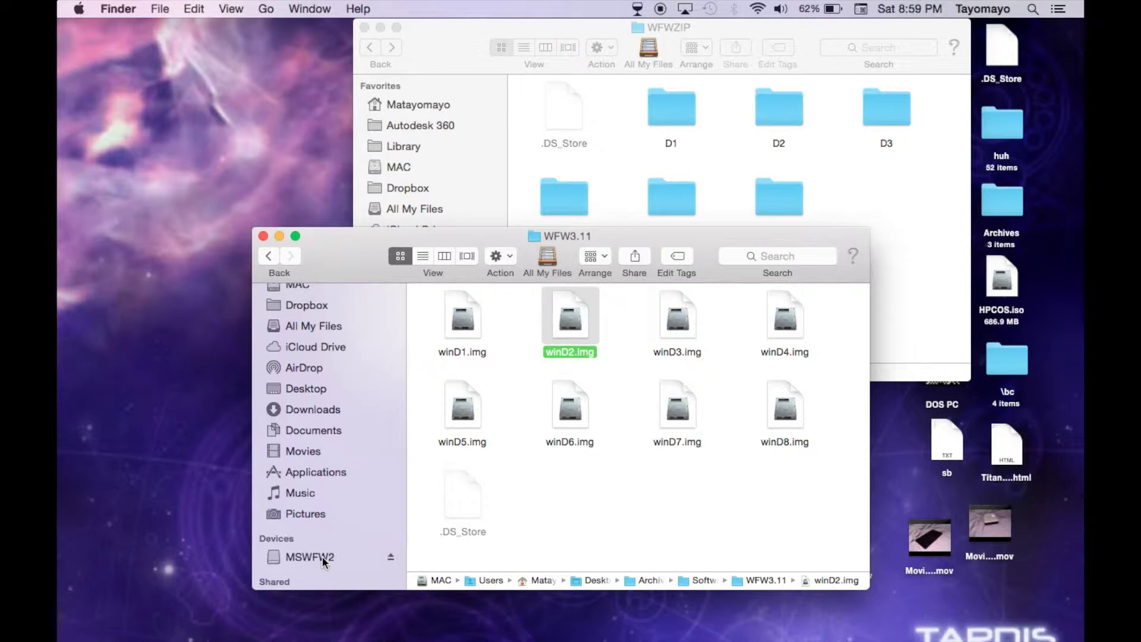
Step: Copy all MSWFW2 disk files into the D2 folder, then close the disk window
left_click(322, 557)
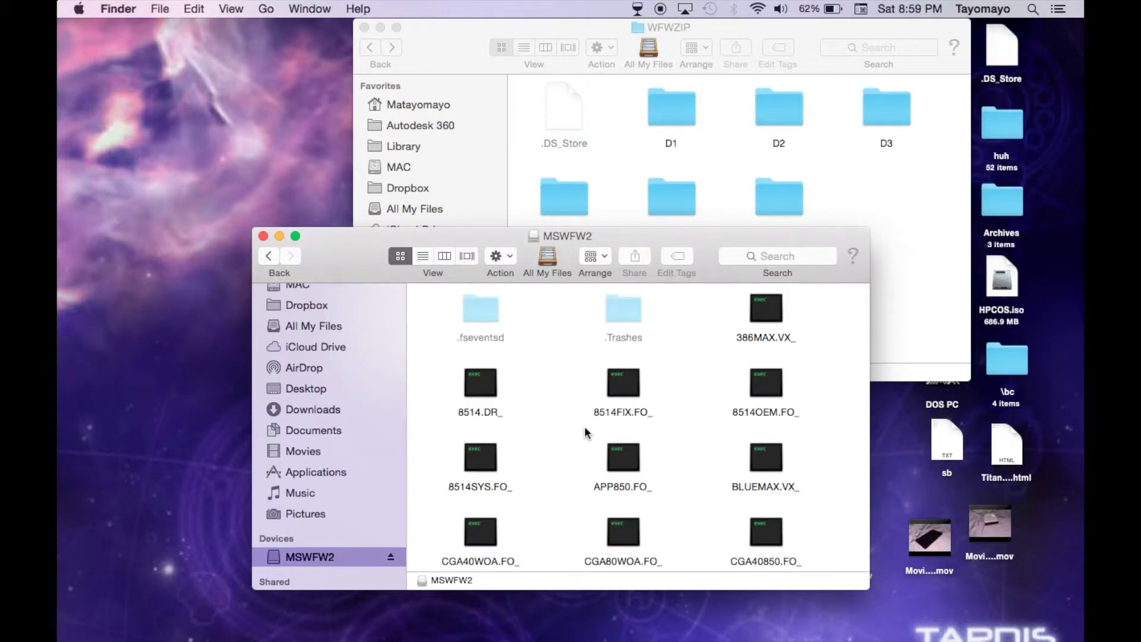
key("super+a")
left_click_drag(623, 386, 779, 107)
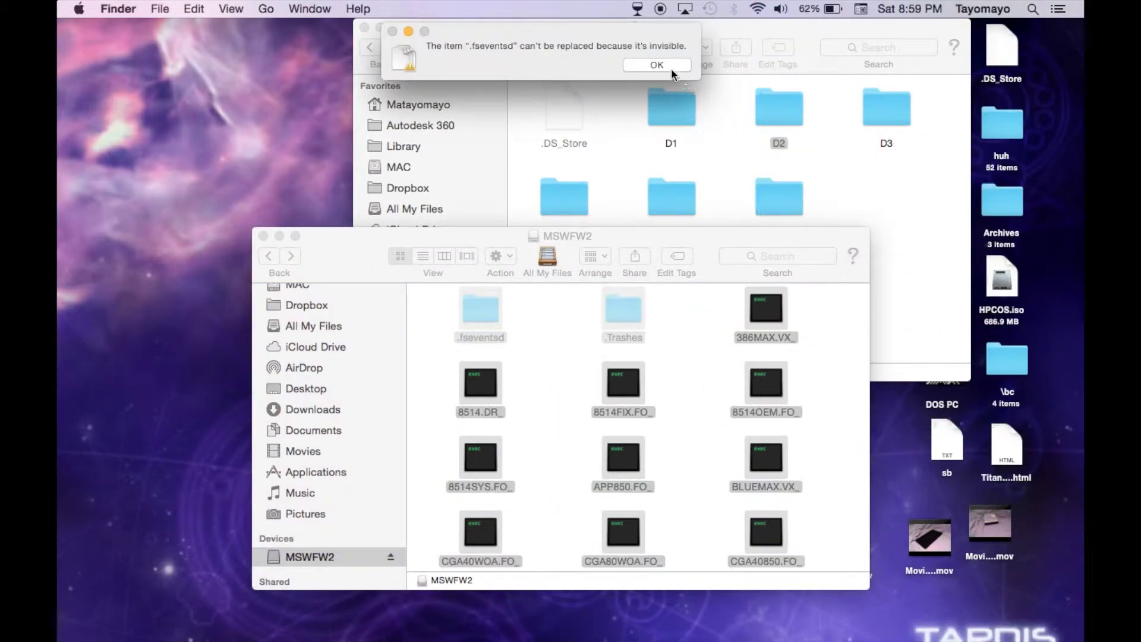
left_click(670, 66)
left_click(666, 63)
left_click(656, 65)
left_click(569, 336)
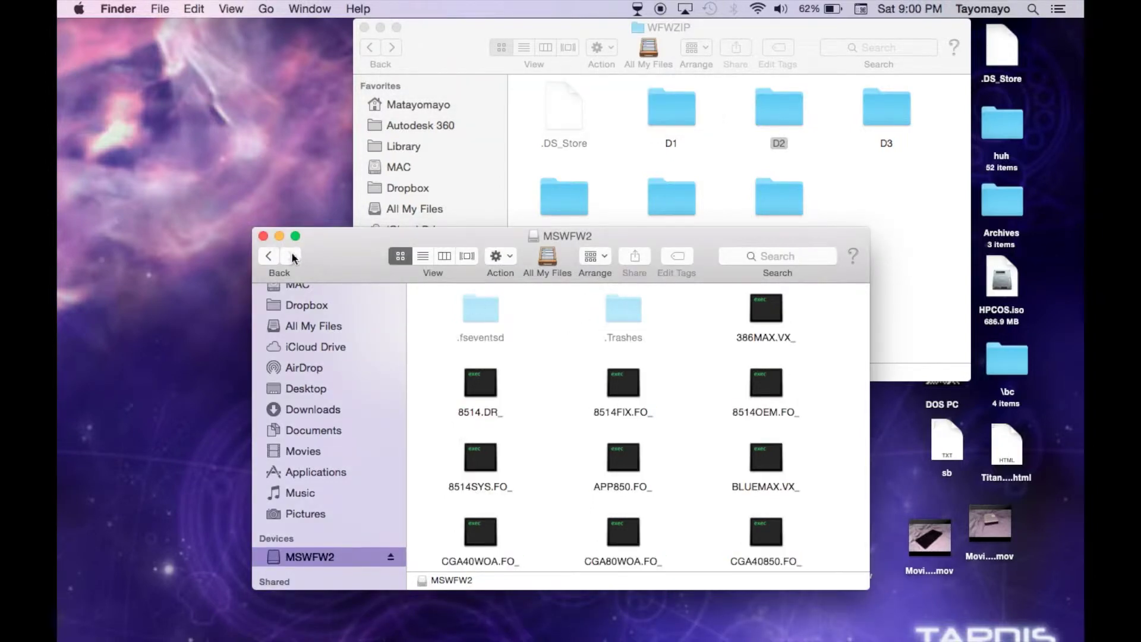
left_click(262, 237)
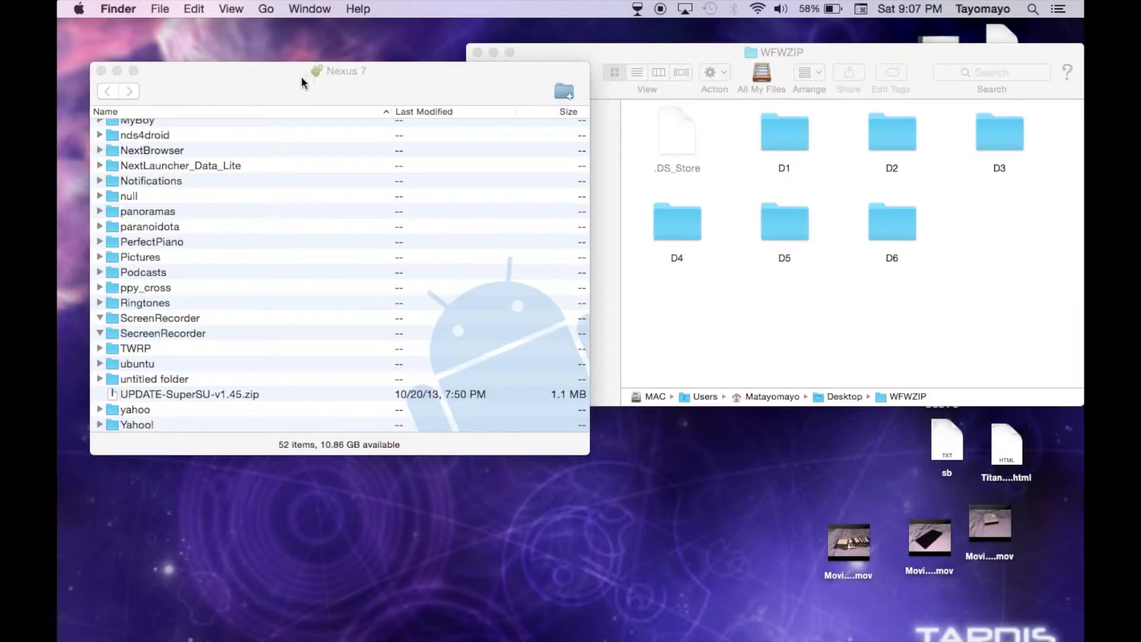
Step: Create a new folder named 'win' on the Nexus 7
left_click(287, 89)
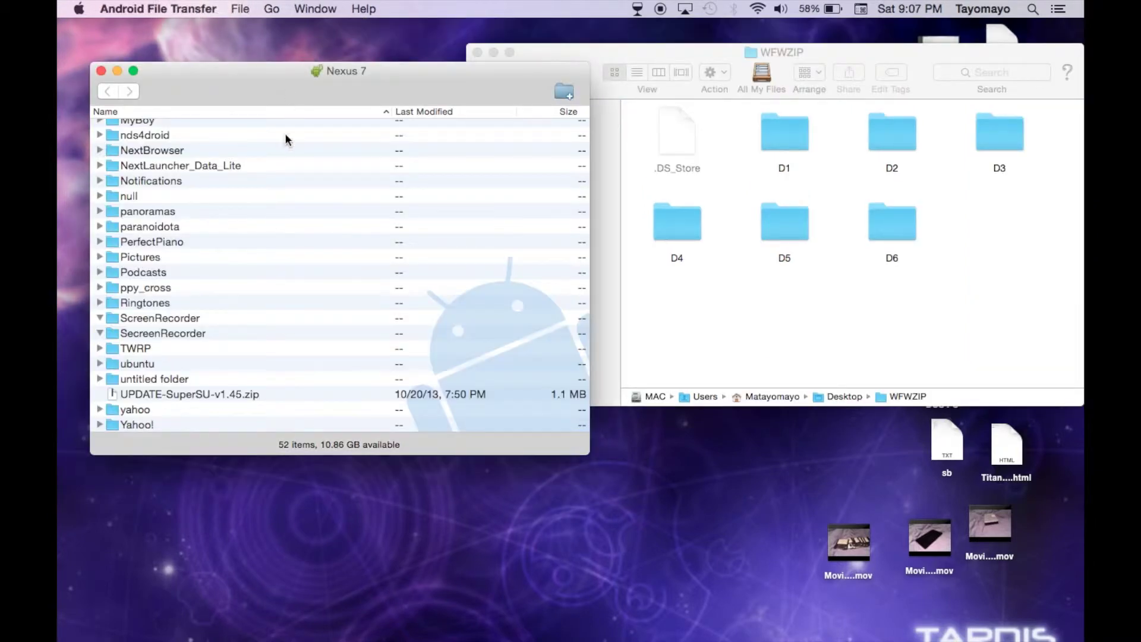
scroll(283, 149, "up", 20)
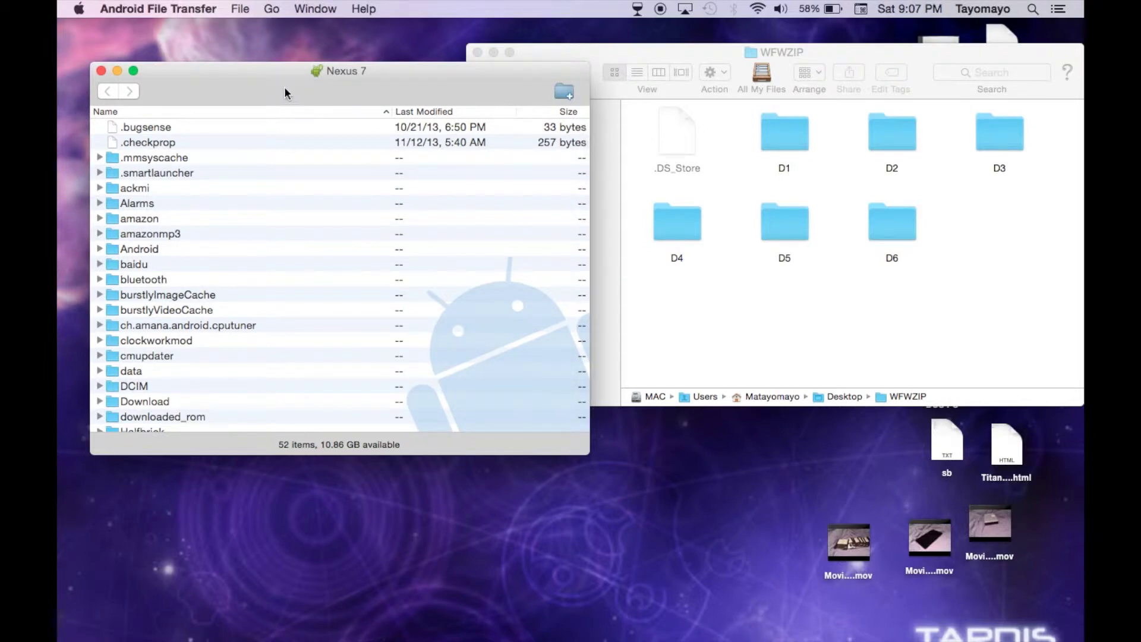
left_click_drag(284, 93, 272, 153)
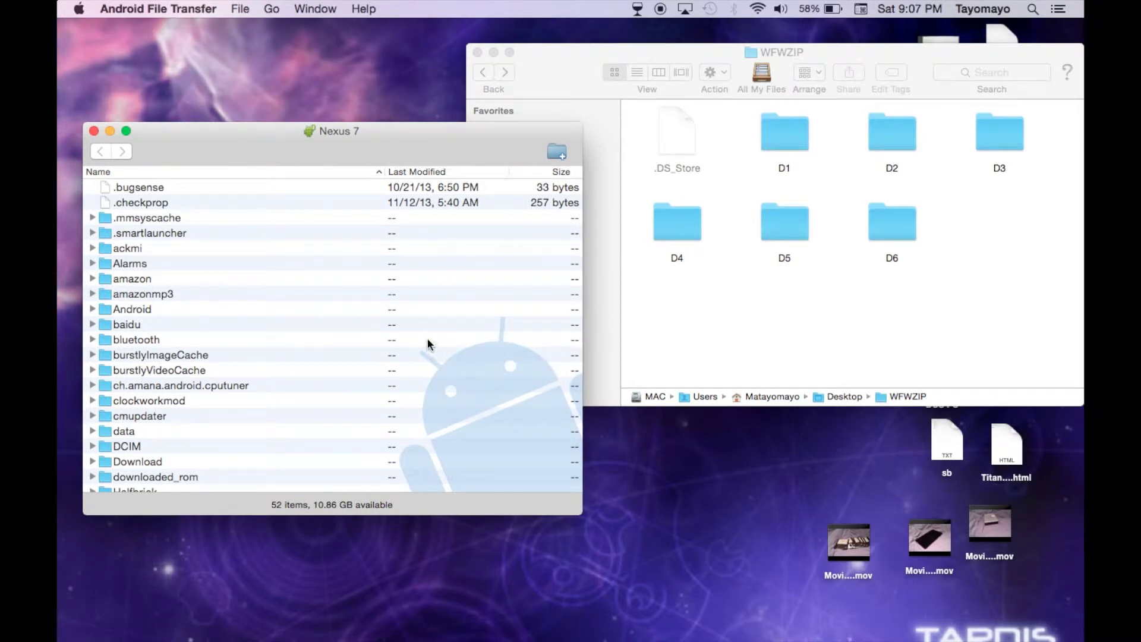
left_click(546, 152)
type("win")
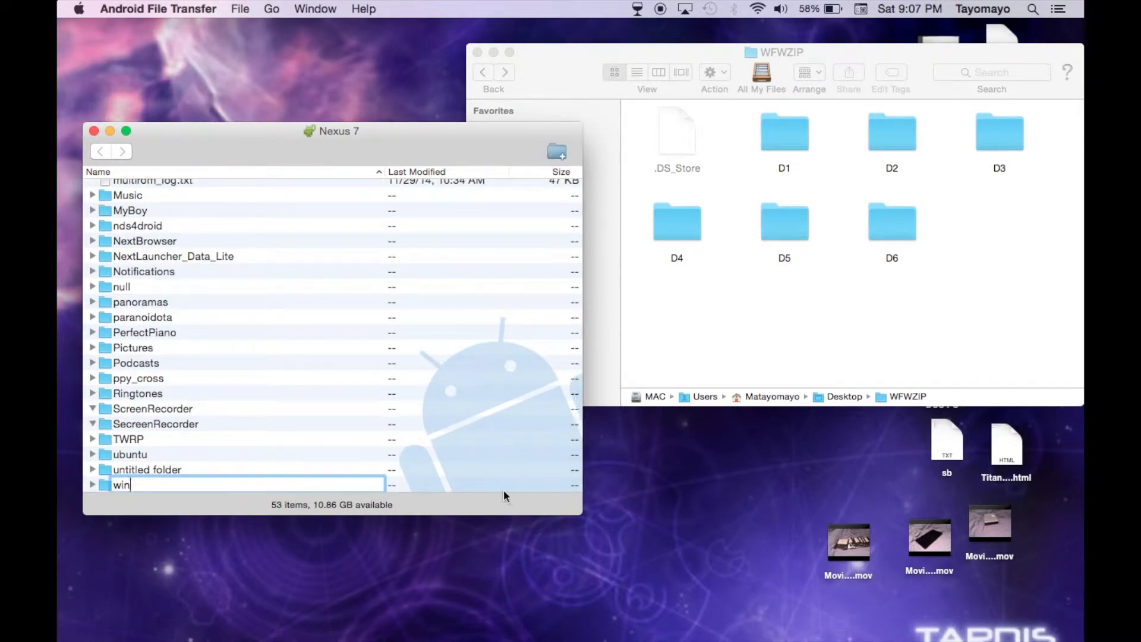
key("Return")
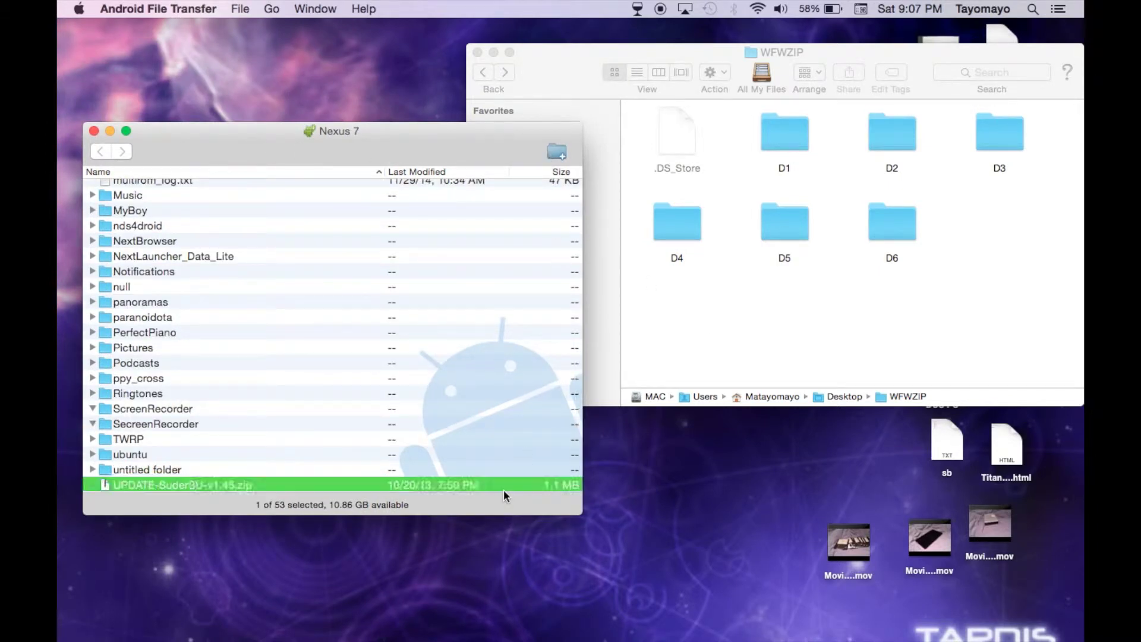
Step: Drag the six folders D1–D6 into the Nexus 7's win folder
scroll(410, 431, "down", 3)
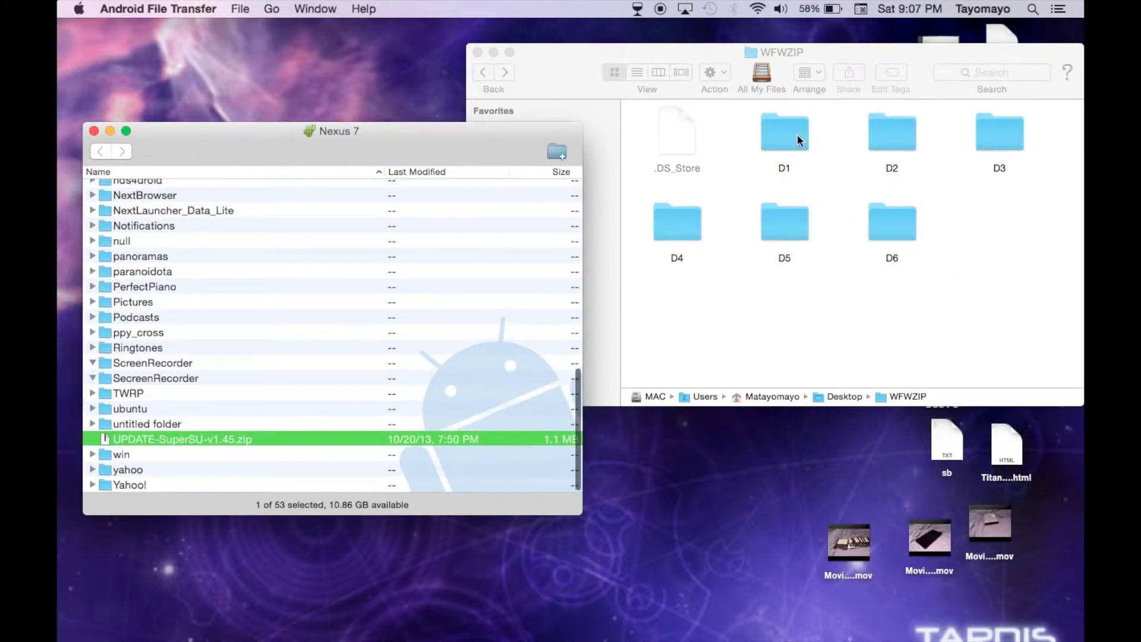
left_click_drag(681, 235, 991, 232)
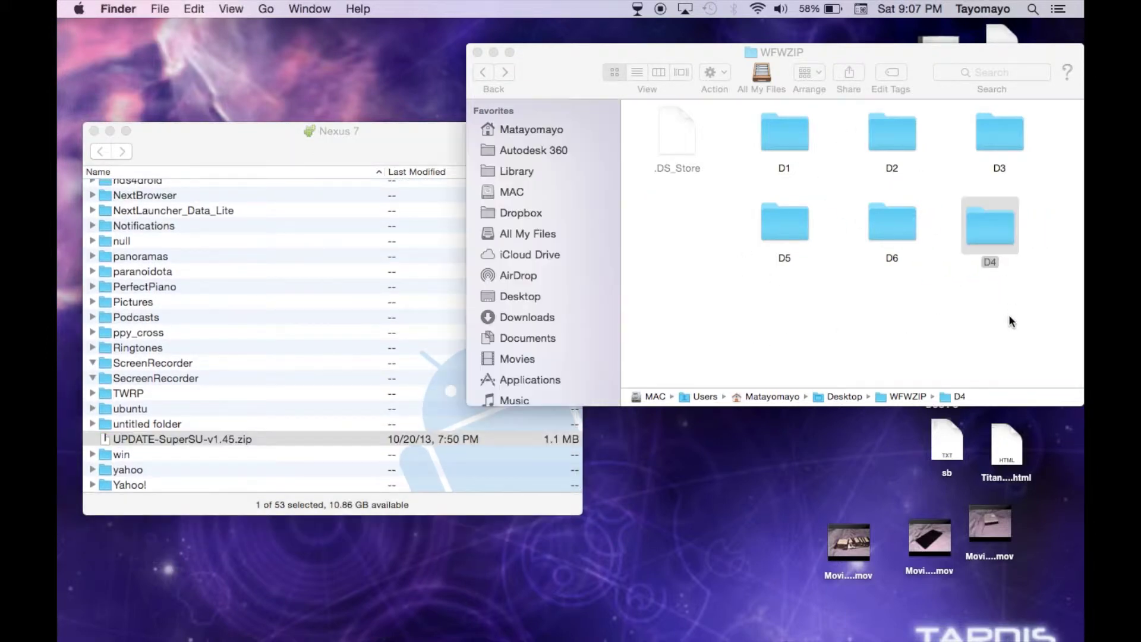
left_click_drag(1009, 315, 127, 458)
left_click(694, 244)
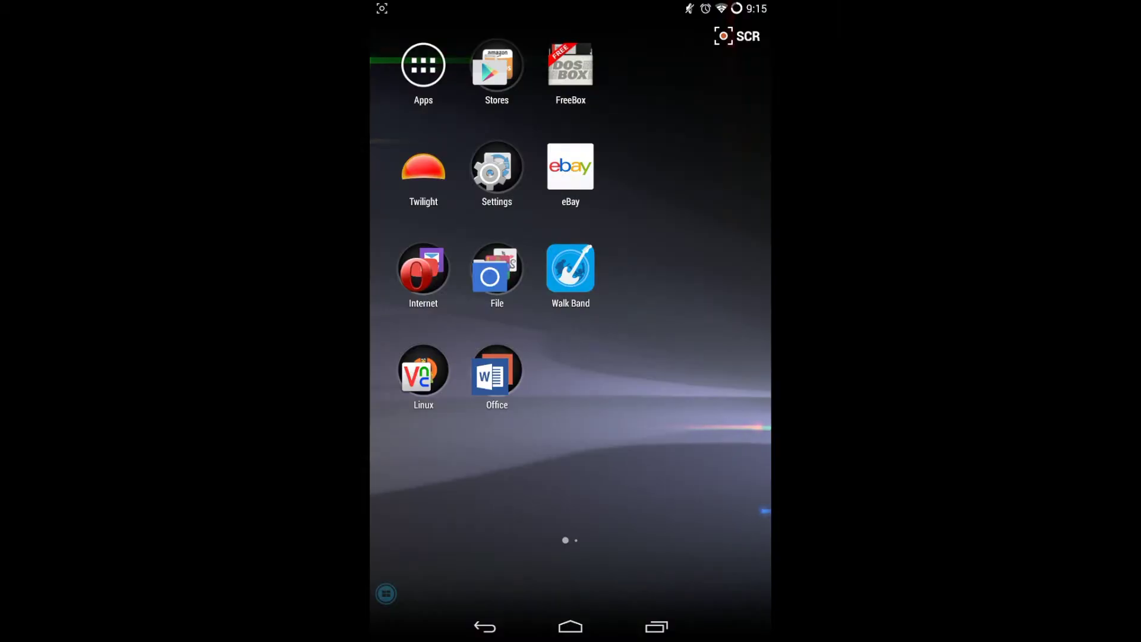
Step: Launch FreeBox and run 'mount A /storage/emulated/0/win' to mount drive A
left_click(570, 70)
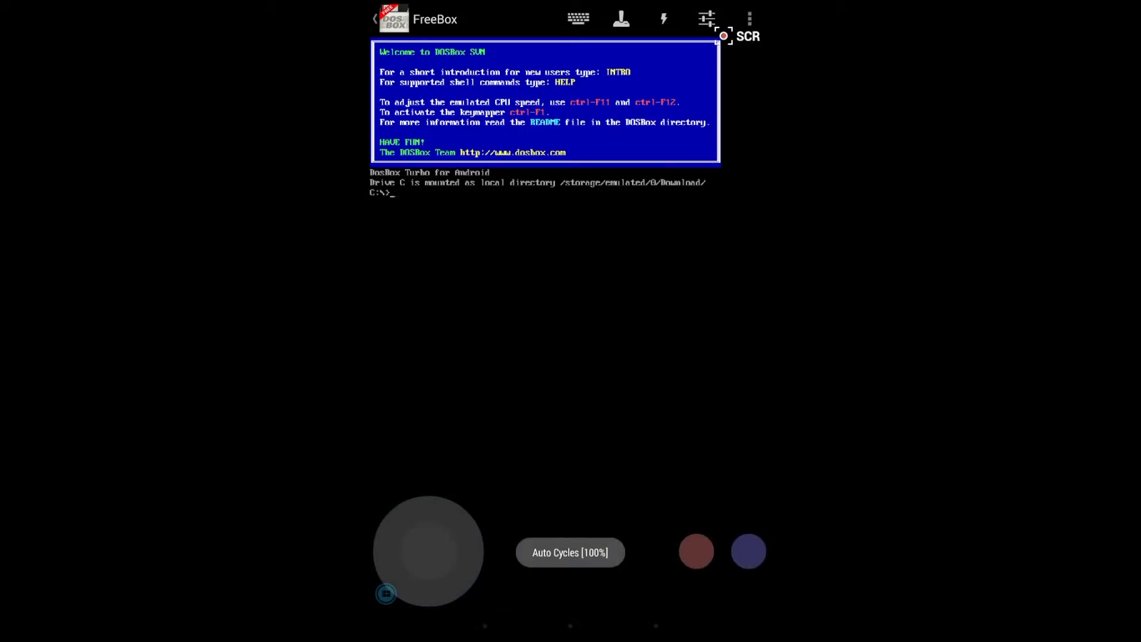
left_click(577, 19)
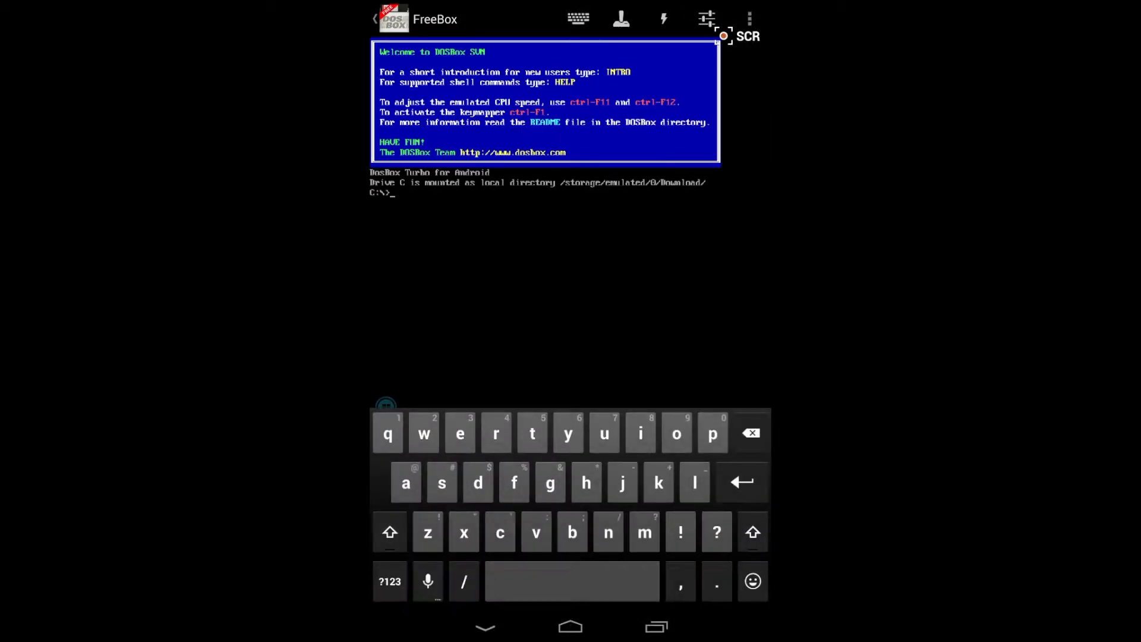
type("mount A")
left_click(390, 581)
type("/")
left_click(390, 581)
type("storage/emu")
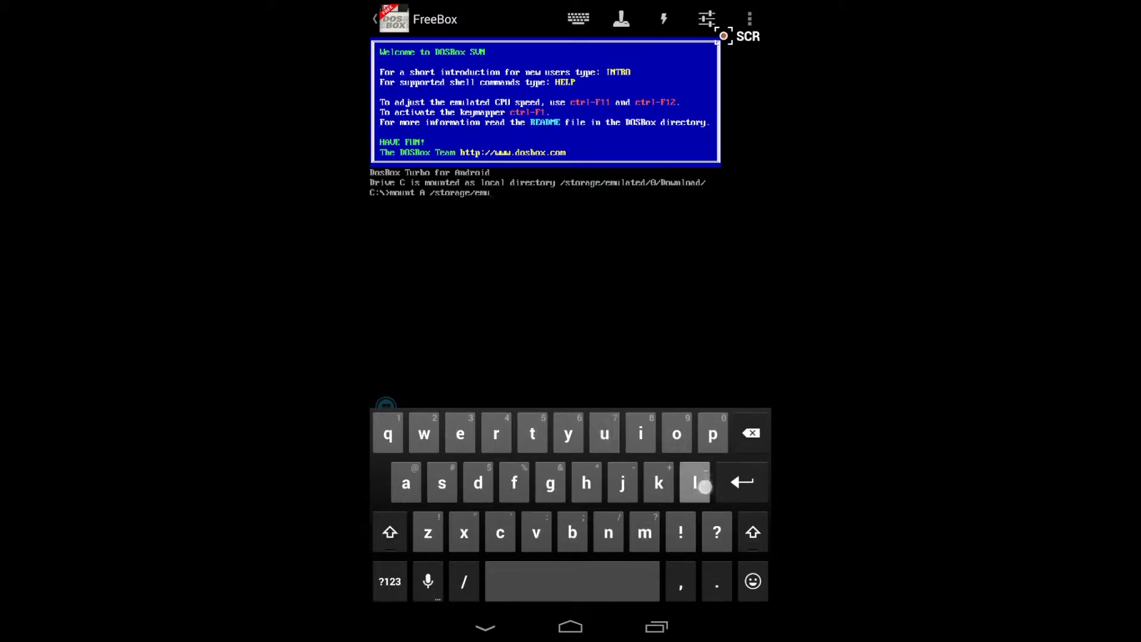
type("lated/")
left_click(390, 581)
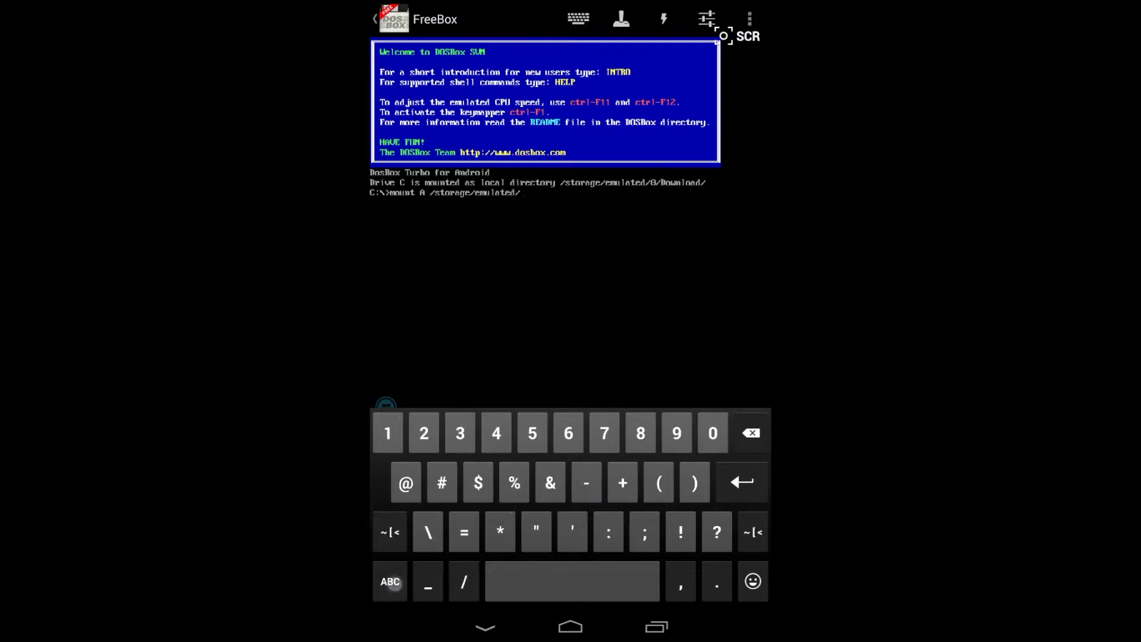
type("0")
left_click(390, 581)
type("/win")
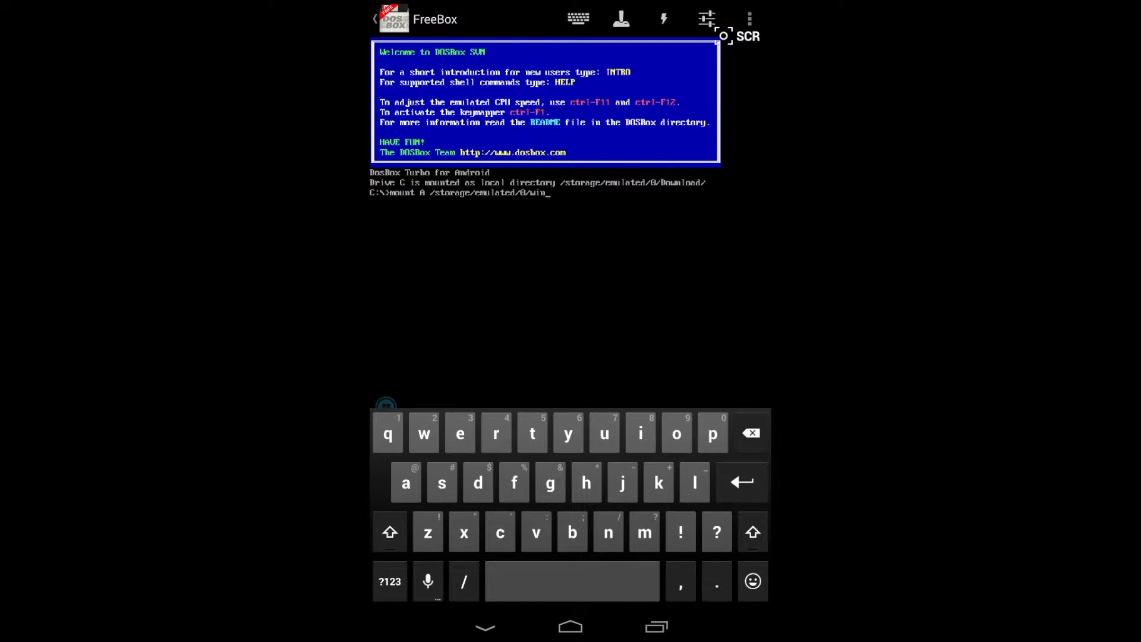
key("Return")
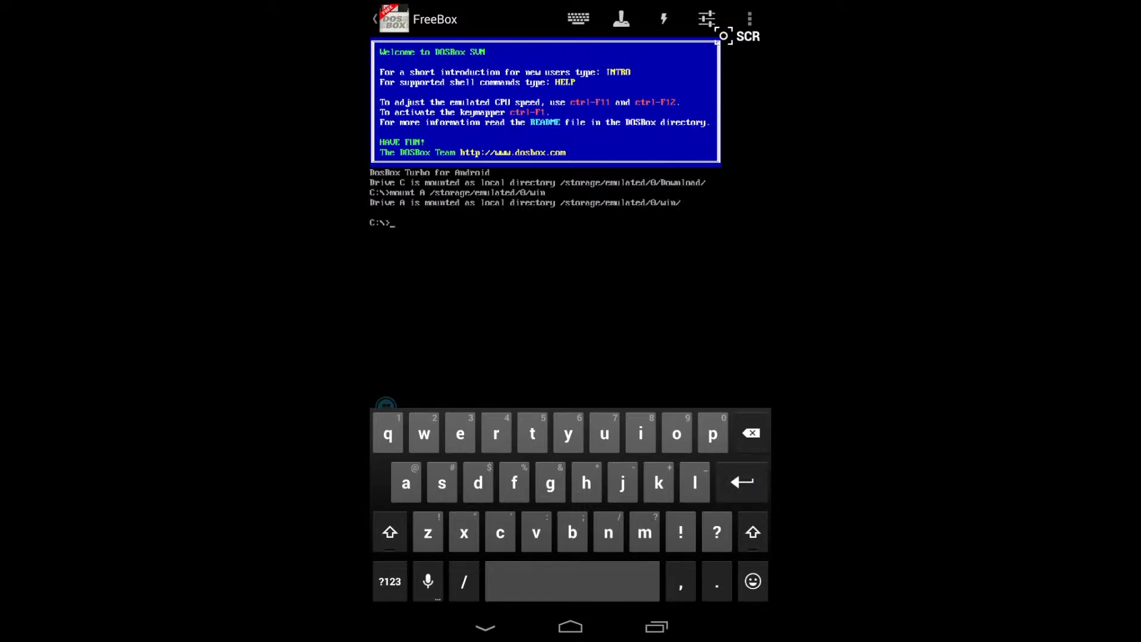
Step: Switch to drive A: and change into the D1 folder with 'cd D1'
type("A")
left_click(390, 581)
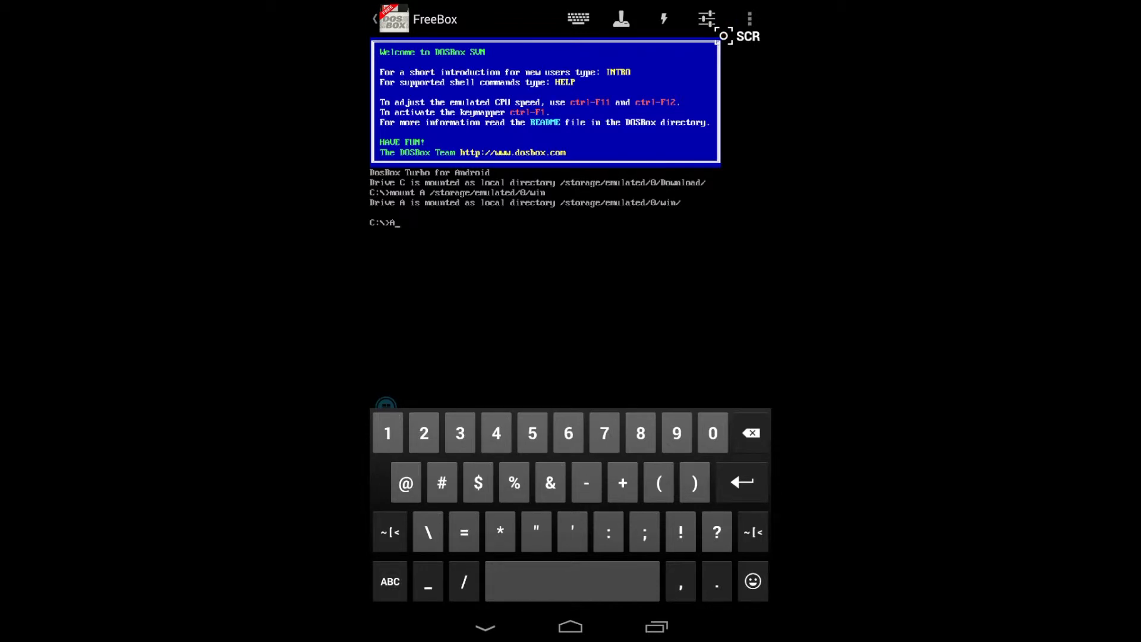
type(":")
key("Return")
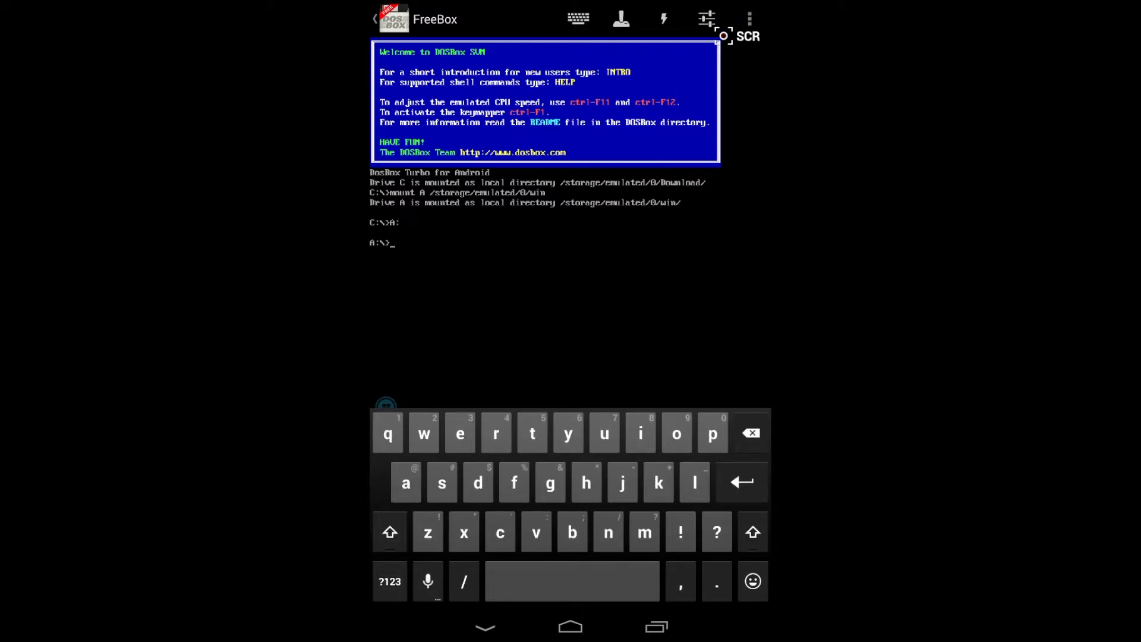
type("cd")
left_click(389, 532)
type("D")
left_click(390, 581)
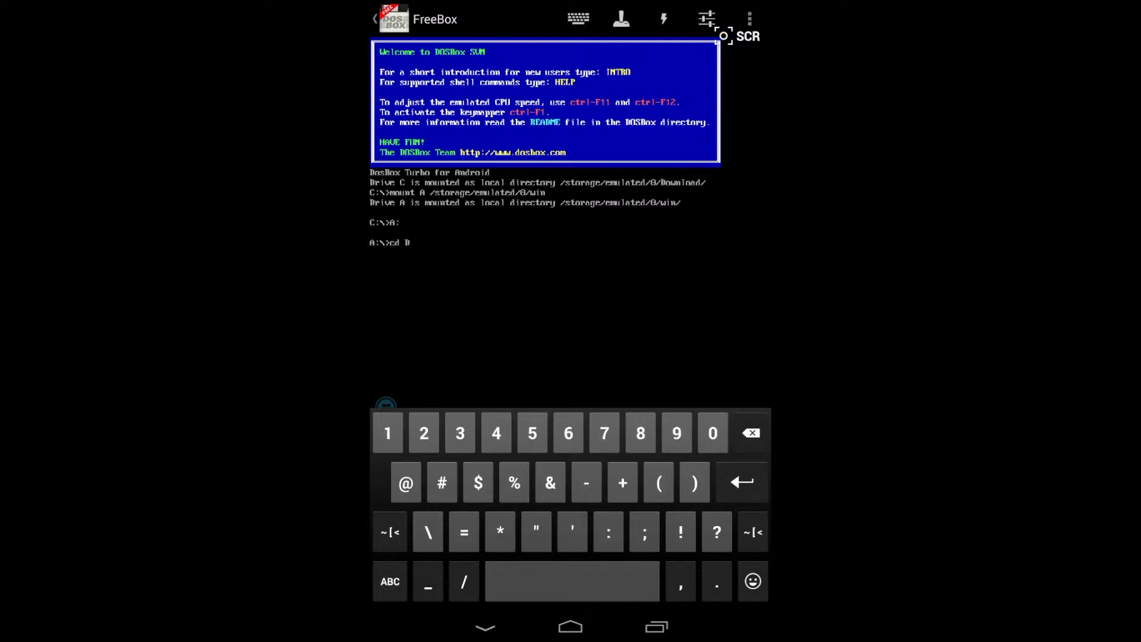
type("1")
key("Return")
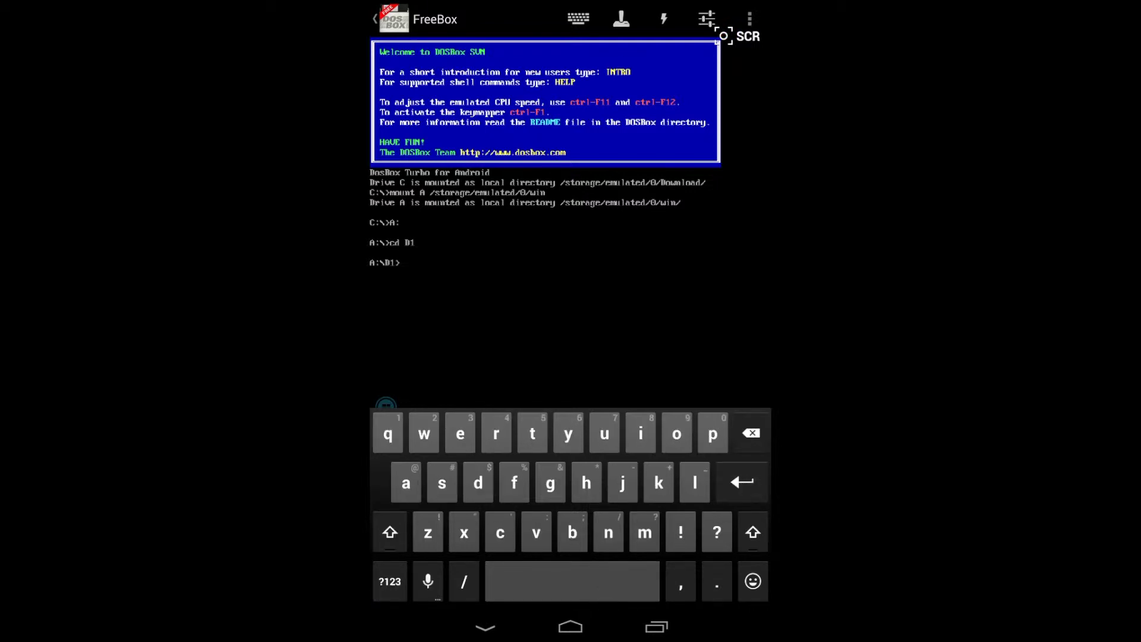
Step: Run setup, choose Custom Setup into C:\WINDOWS, and accept the detected hardware
type("setup")
key("Return")
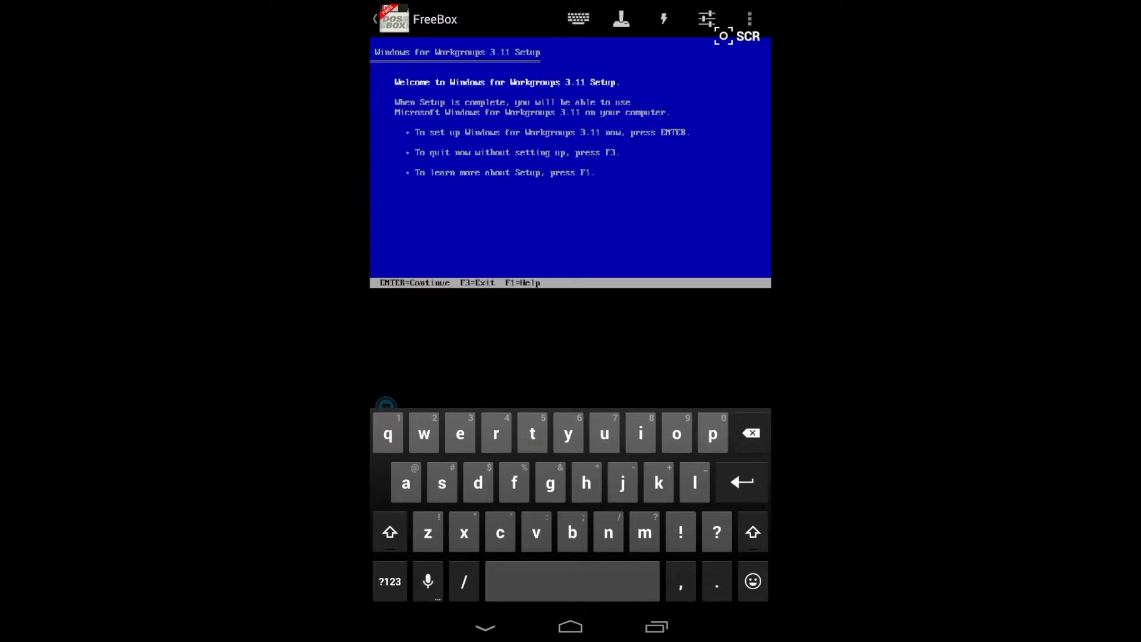
key("Return")
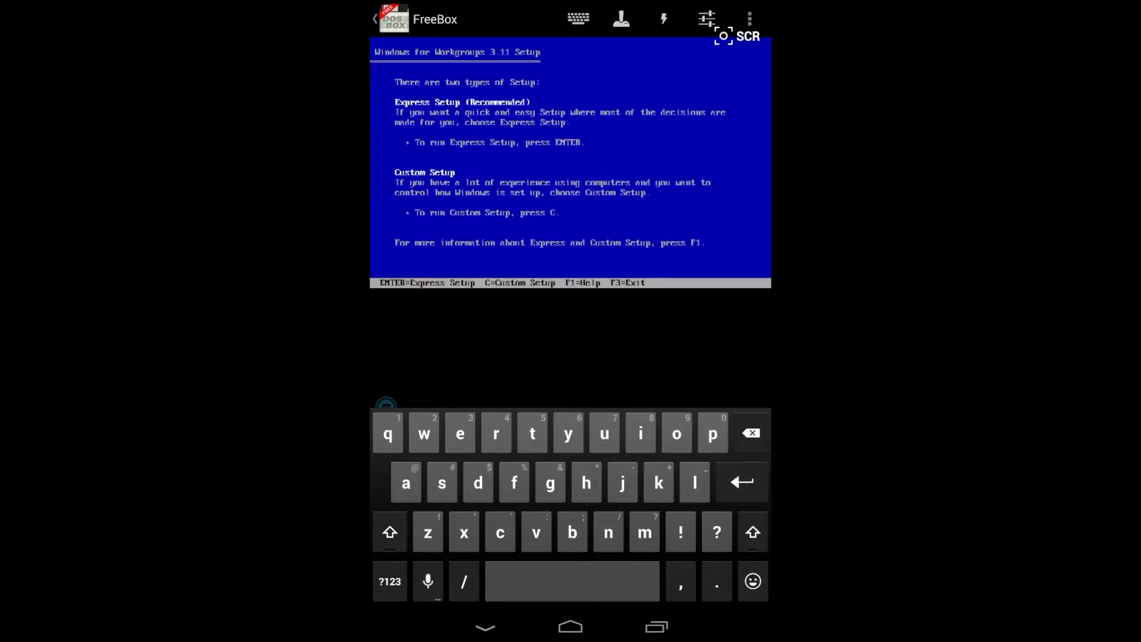
key("c")
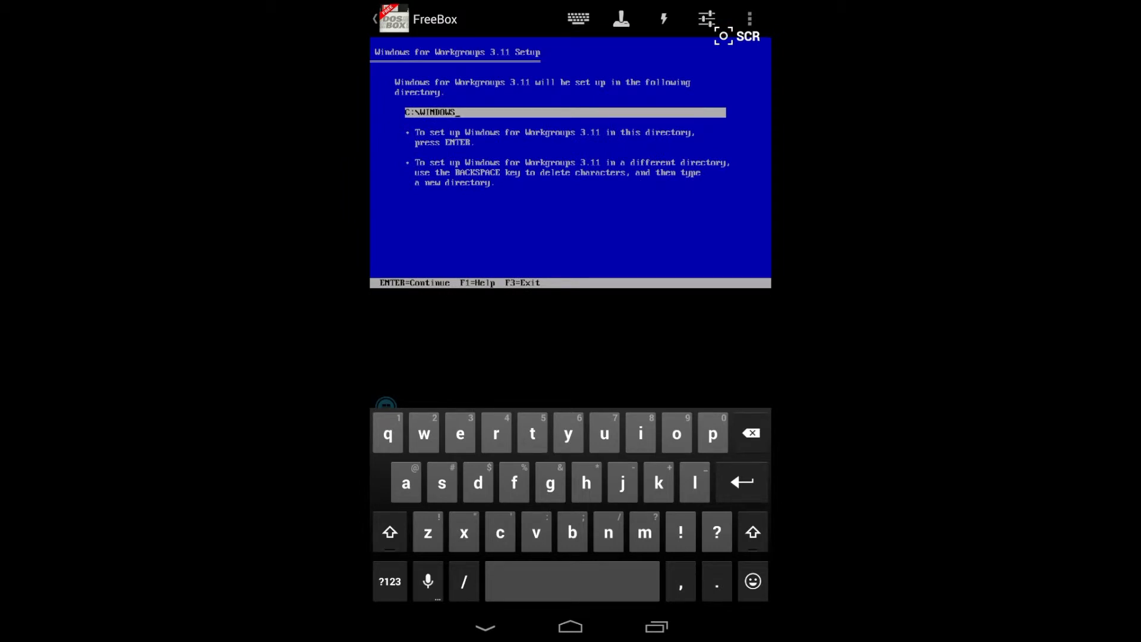
key("Return")
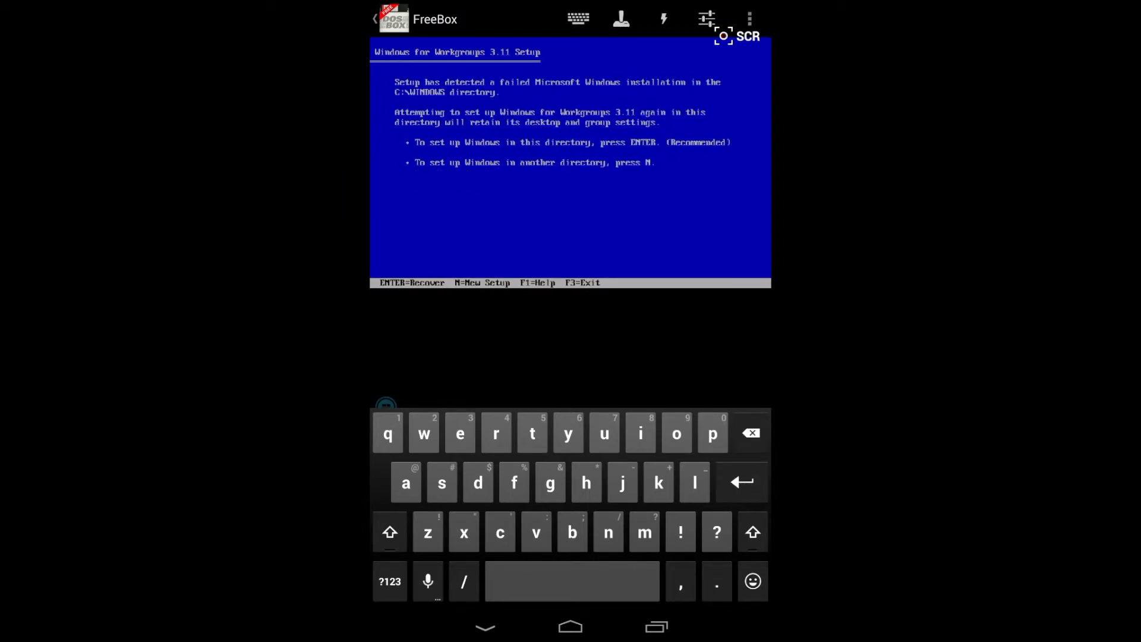
key("Return")
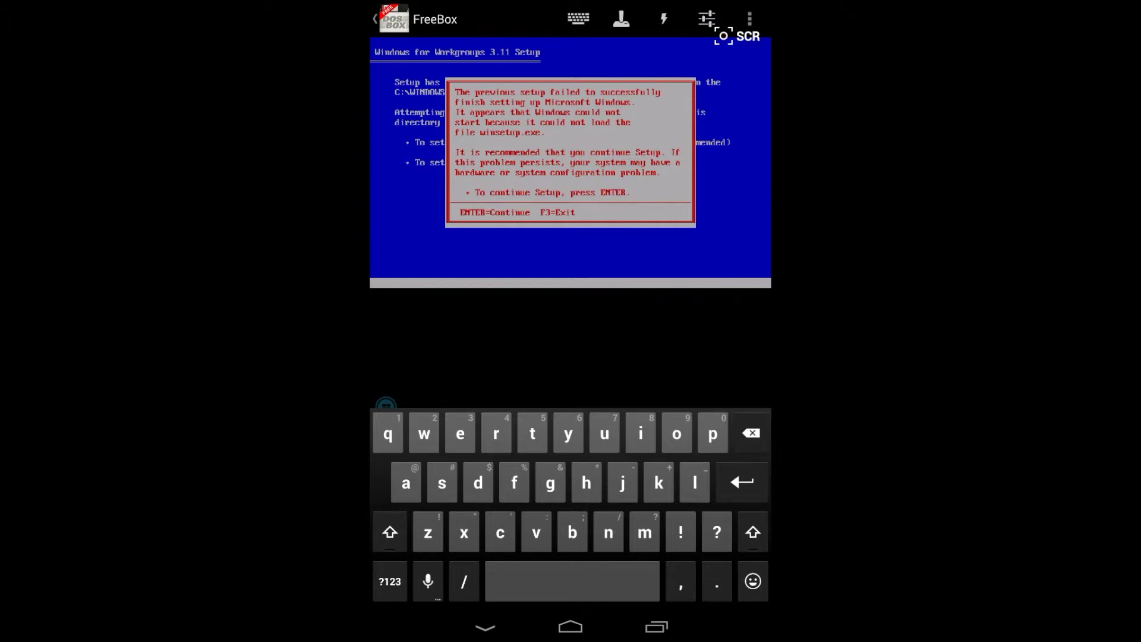
key("Return")
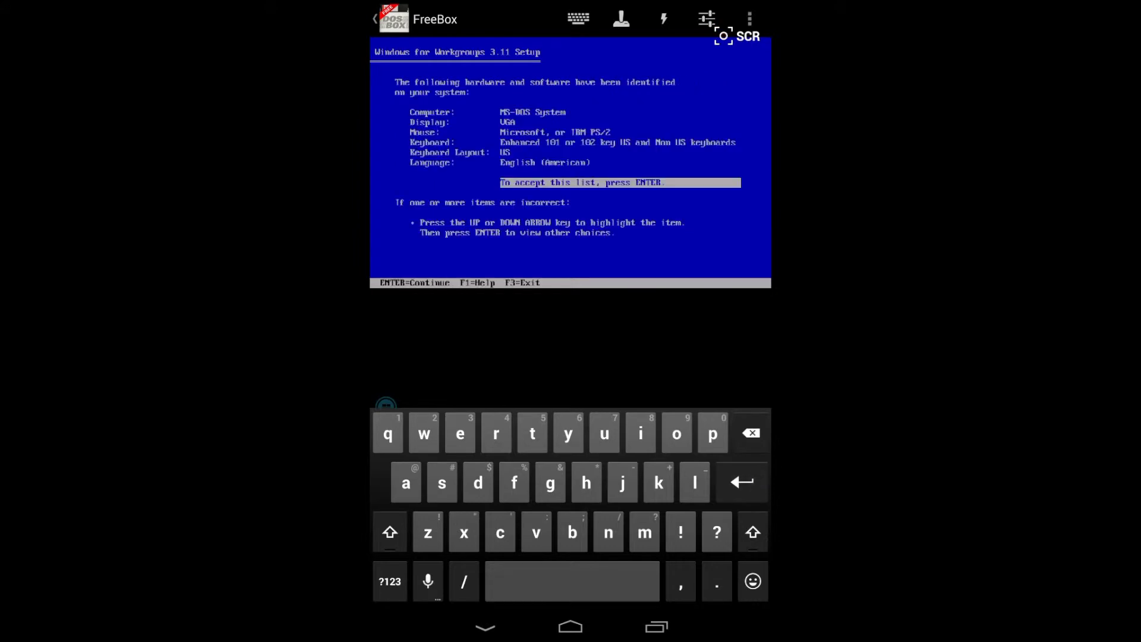
key("Return")
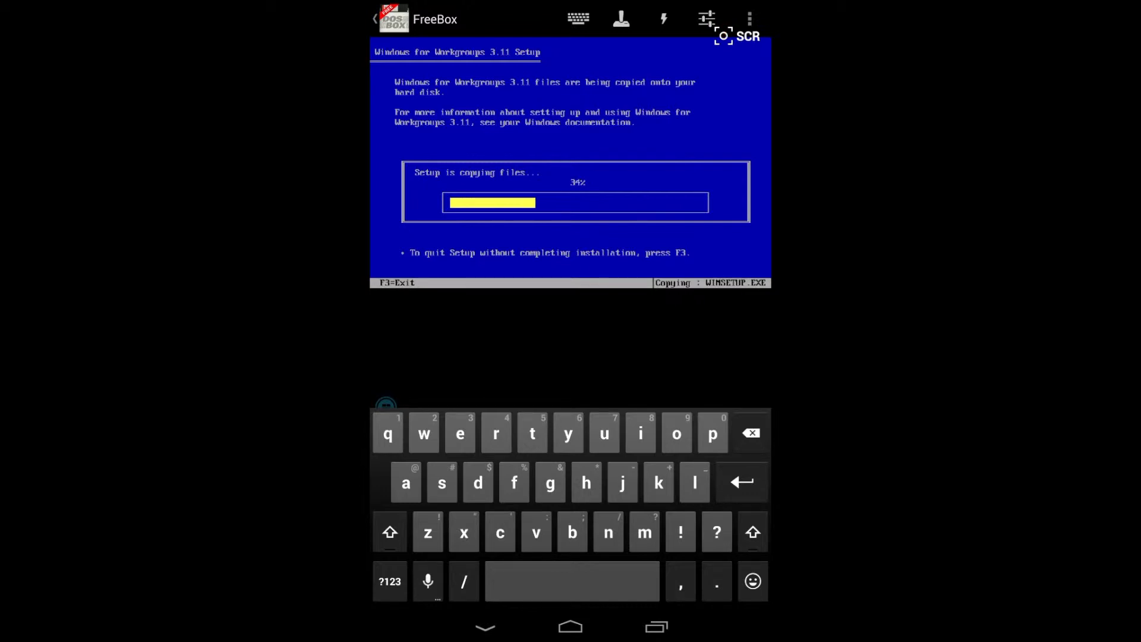
Step: Change the Disk 2 source path to A:\D2 so file copying continues
key("BackSpace")
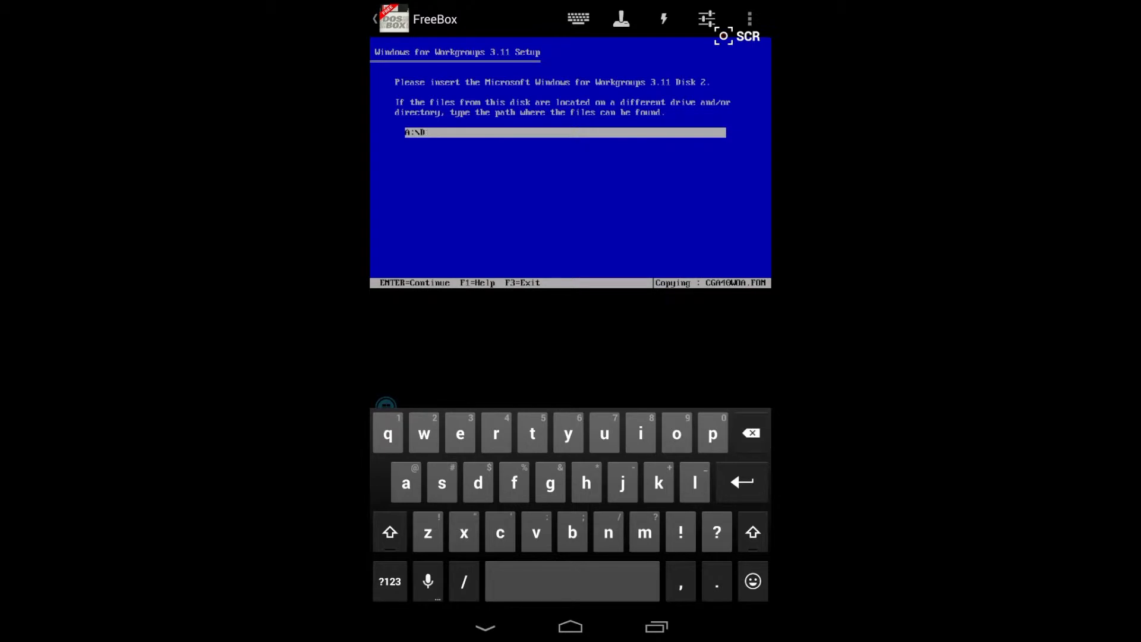
left_click(390, 581)
type("2")
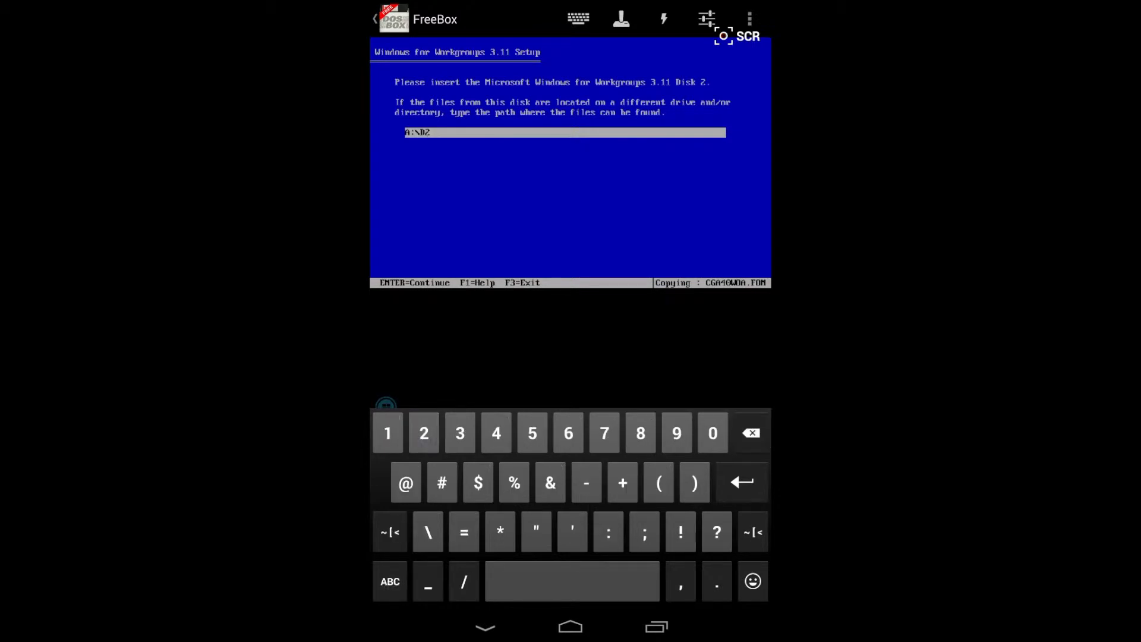
key("Return")
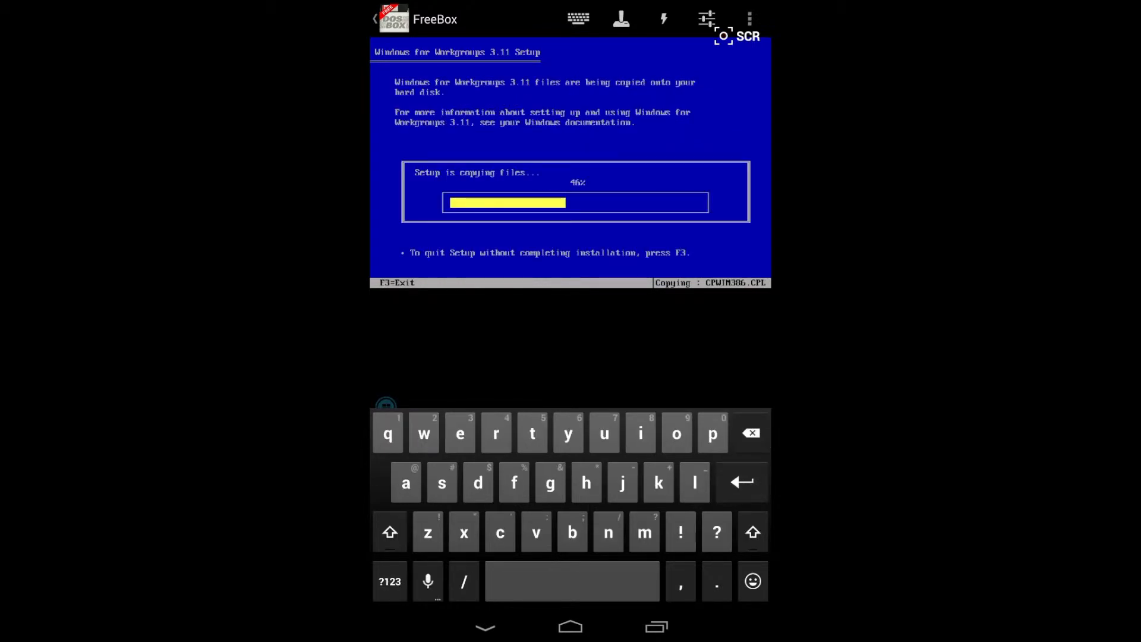